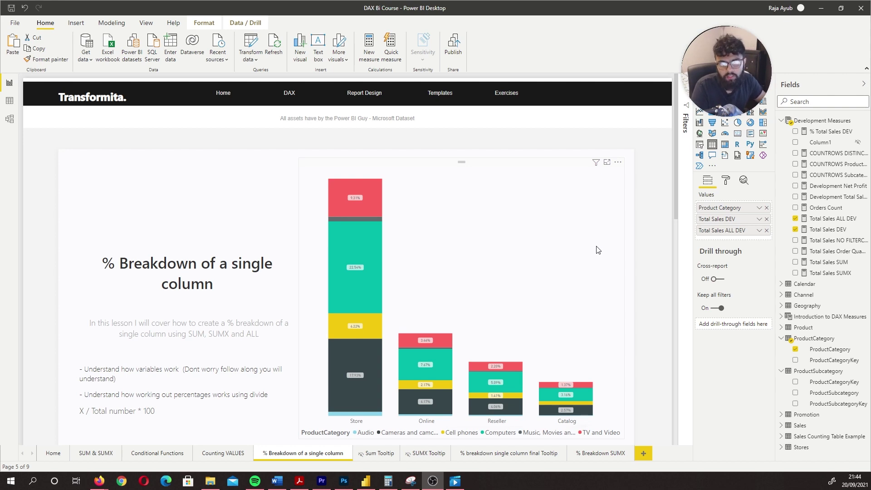
# Check the Sales table's Total Sales formula, then review the % Breakdown of a single column page
pyautogui.click(10, 100)
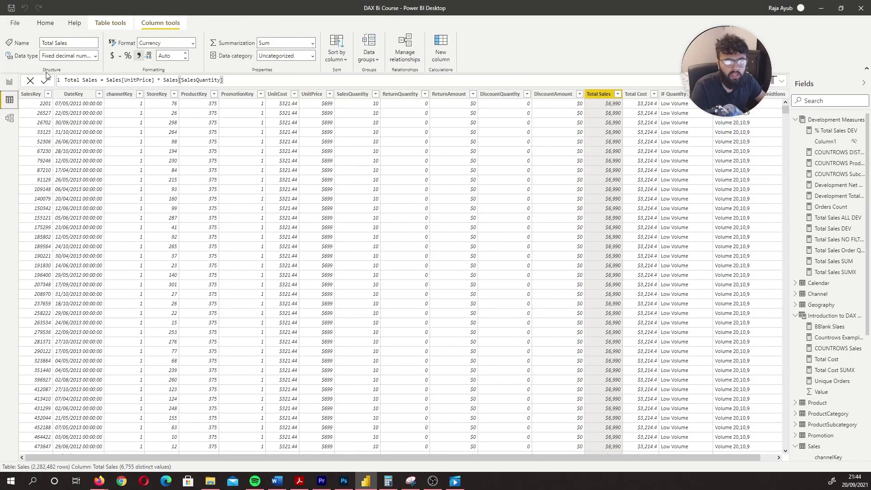
pyautogui.click(8, 83)
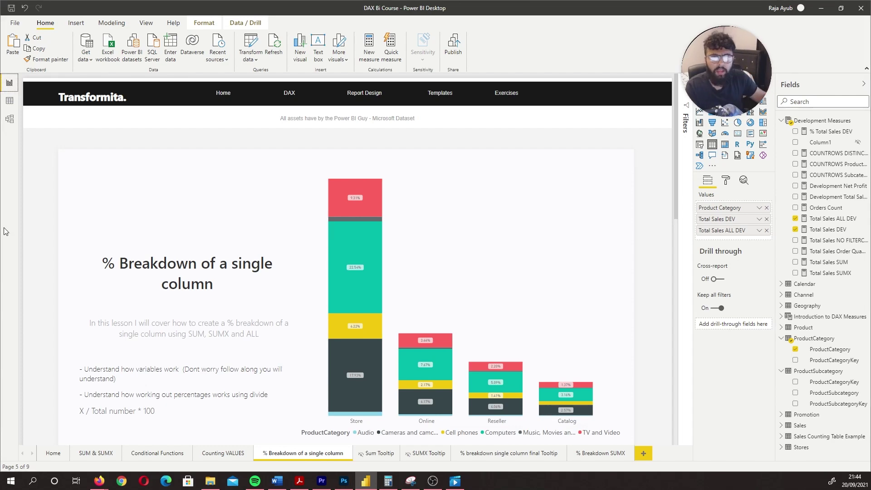
pyautogui.scroll(-7, 40, 267)
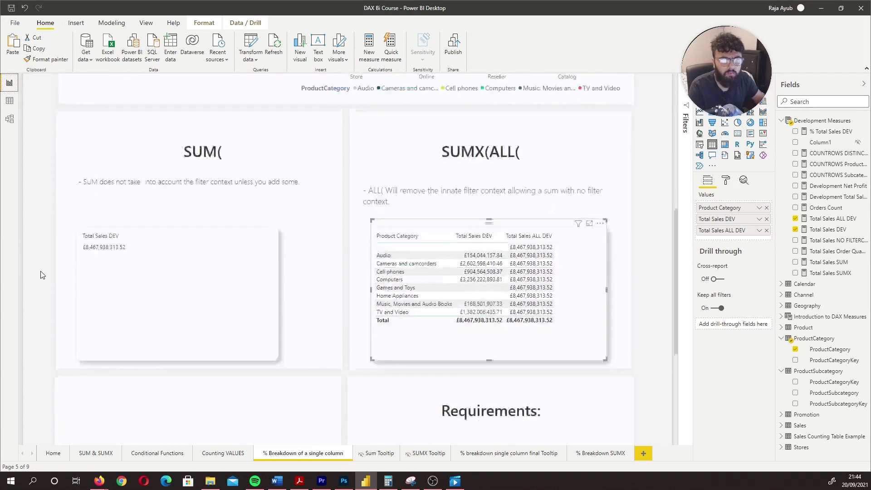
pyautogui.scroll(-5, 40, 271)
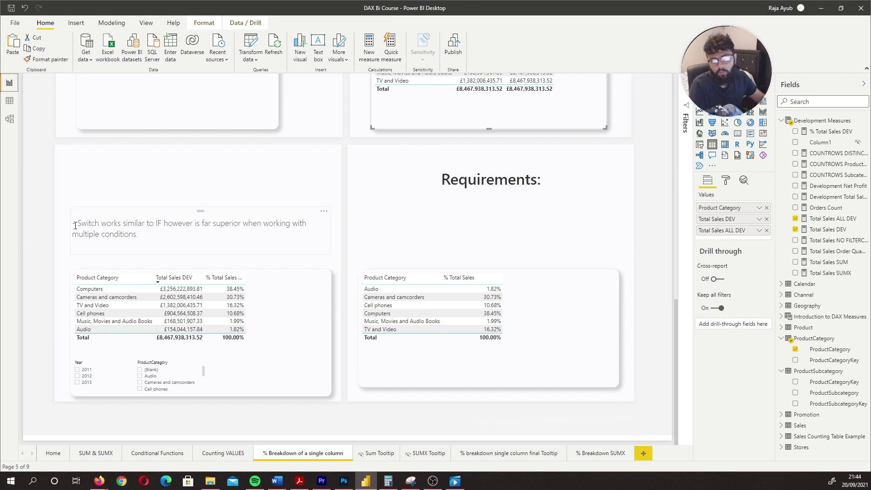
pyautogui.scroll(5, 28, 202)
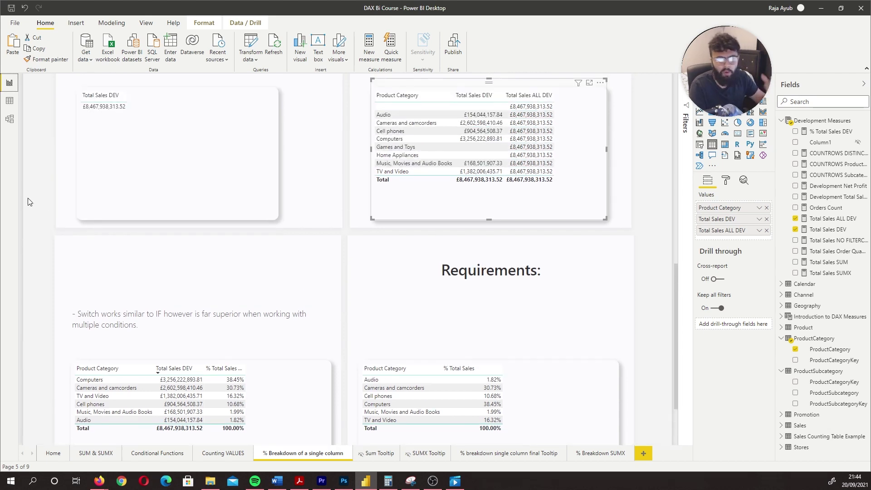
pyautogui.scroll(2, 29, 201)
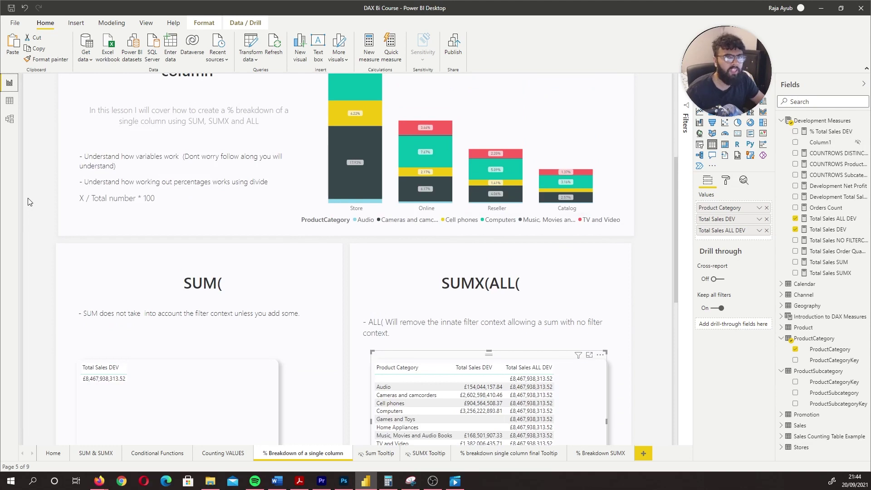
pyautogui.scroll(3, 28, 201)
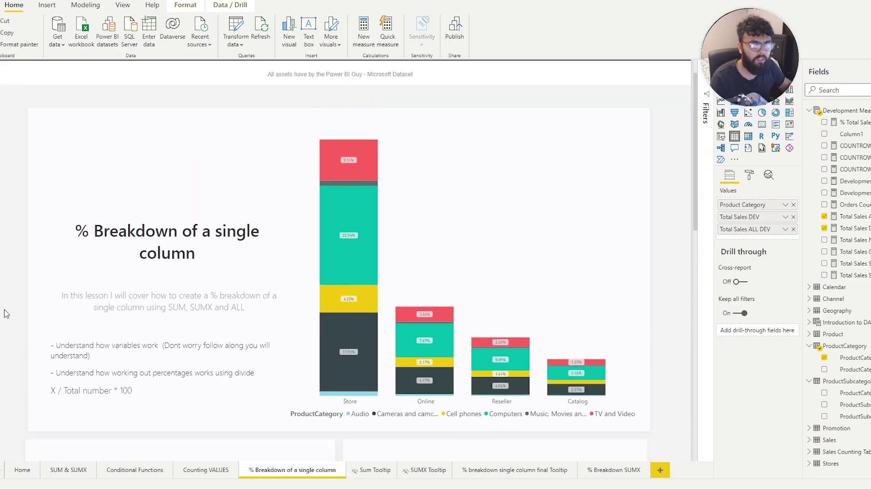
pyautogui.scroll(-2, 6, 314)
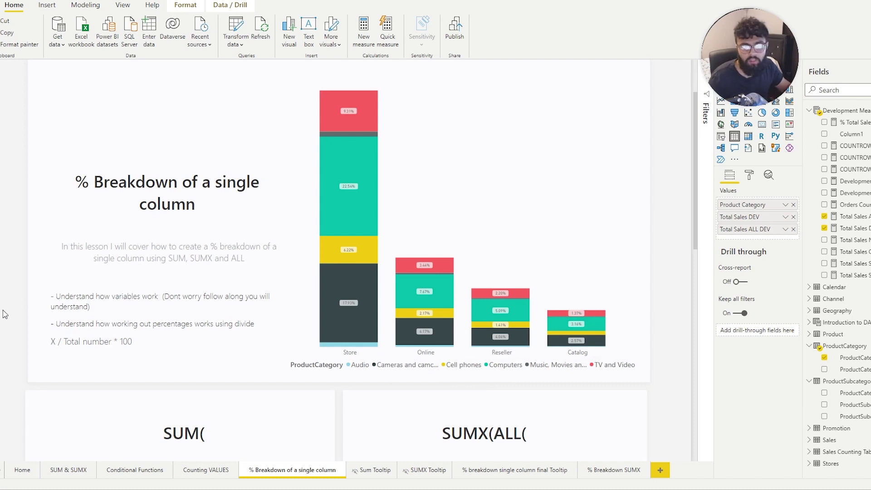
pyautogui.scroll(-2, 4, 314)
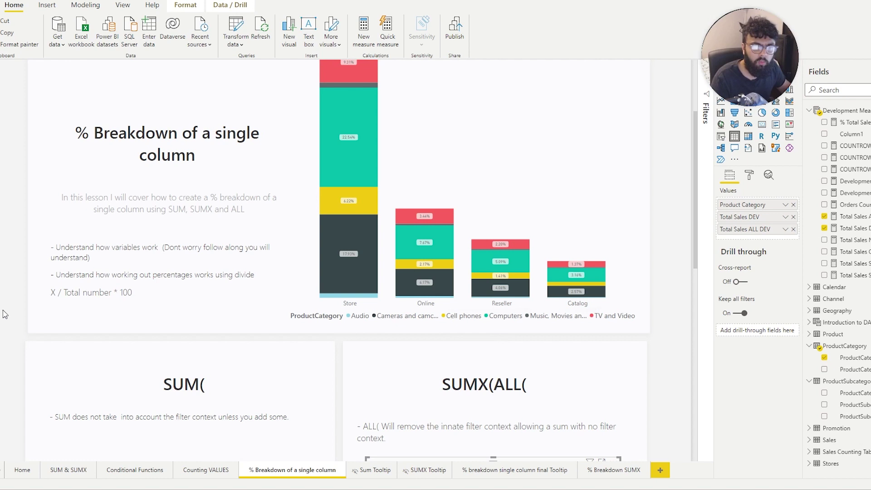
pyautogui.scroll(-4, 4, 314)
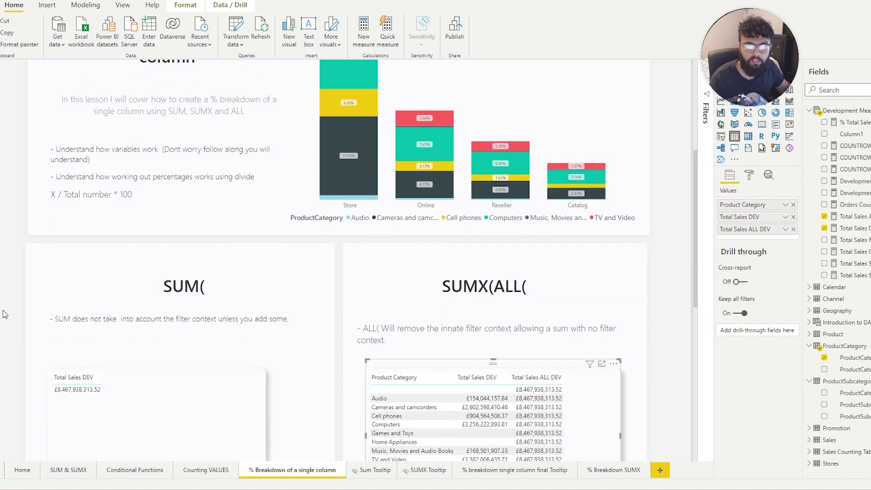
pyautogui.scroll(-2, 5, 314)
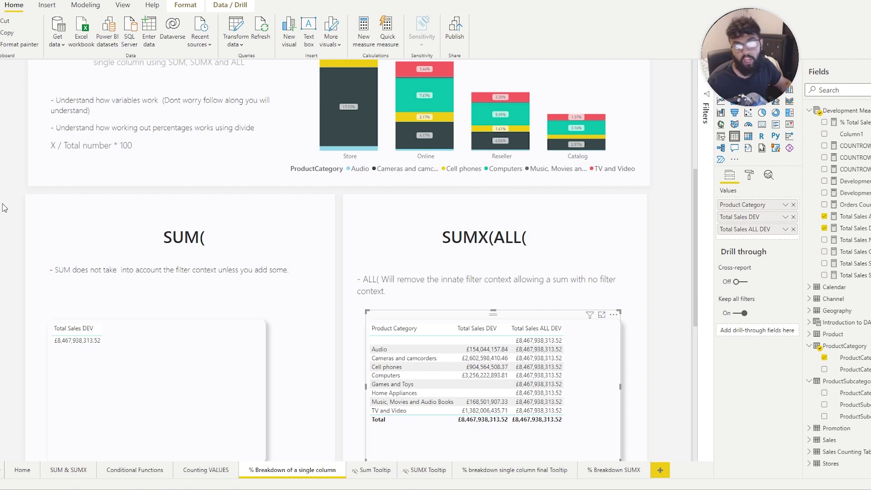
pyautogui.scroll(-8, 4, 207)
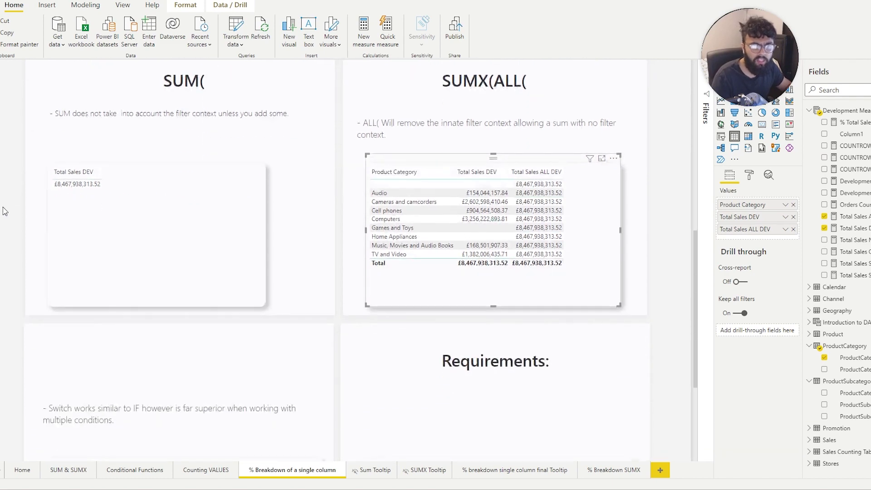
pyautogui.moveTo(64, 302)
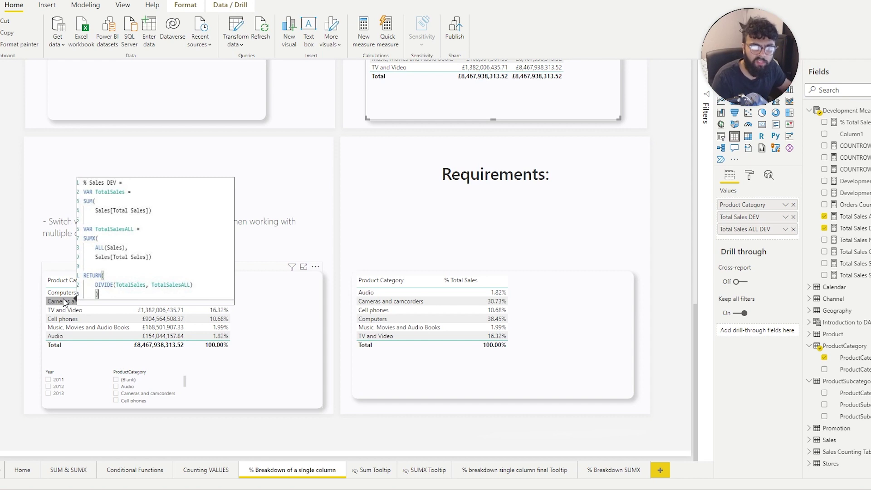
pyautogui.scroll(5, 308, 175)
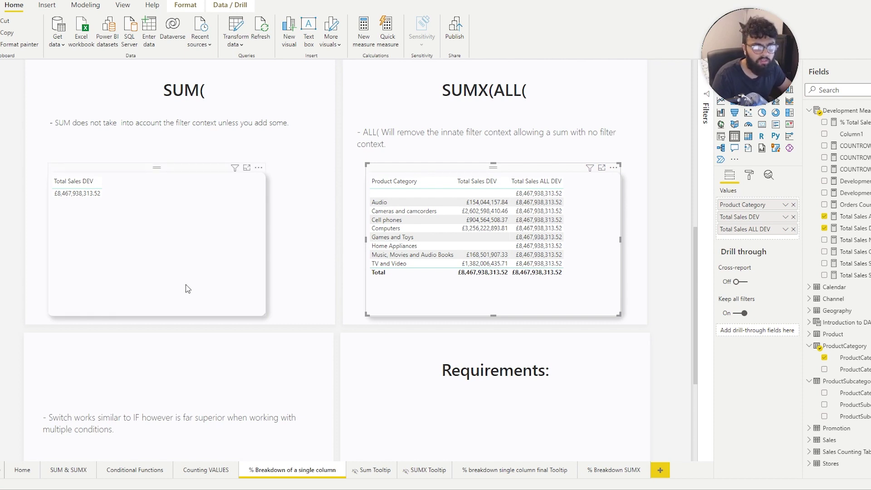
# Add ProductCategory and ProductSubcategory as the first two columns of the Total Sales DEV table
pyautogui.click(109, 286)
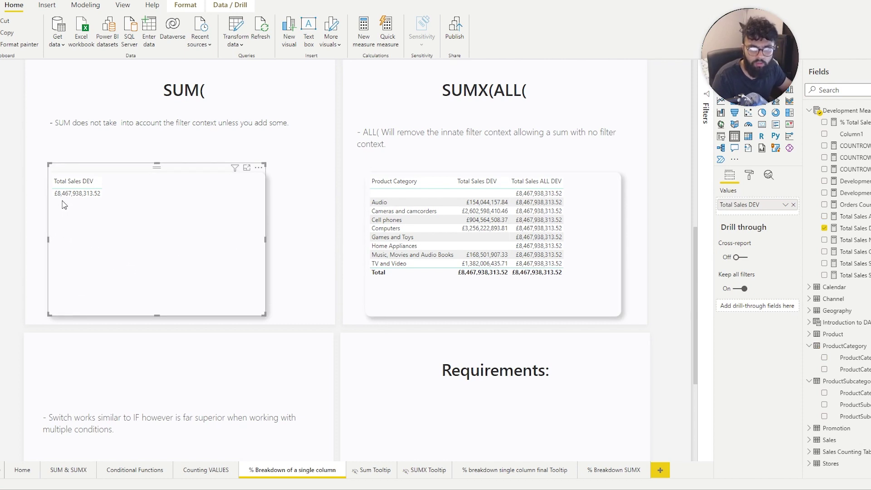
pyautogui.moveTo(63, 200)
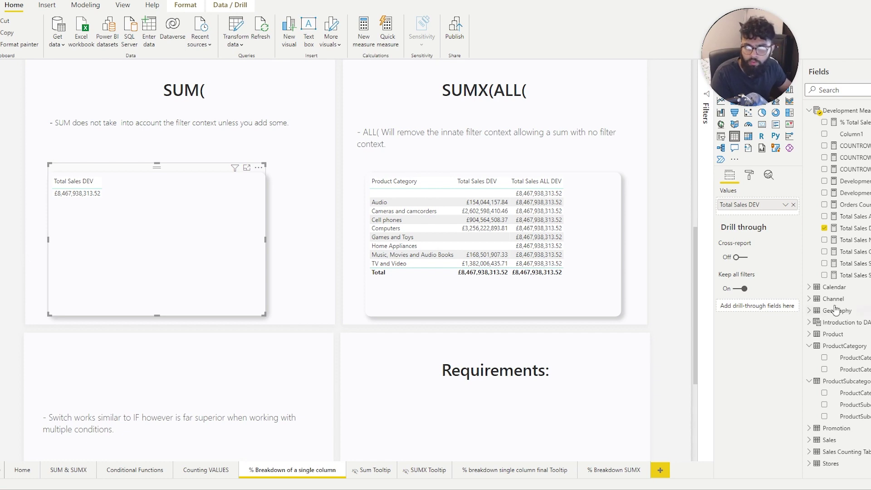
pyautogui.click(825, 358)
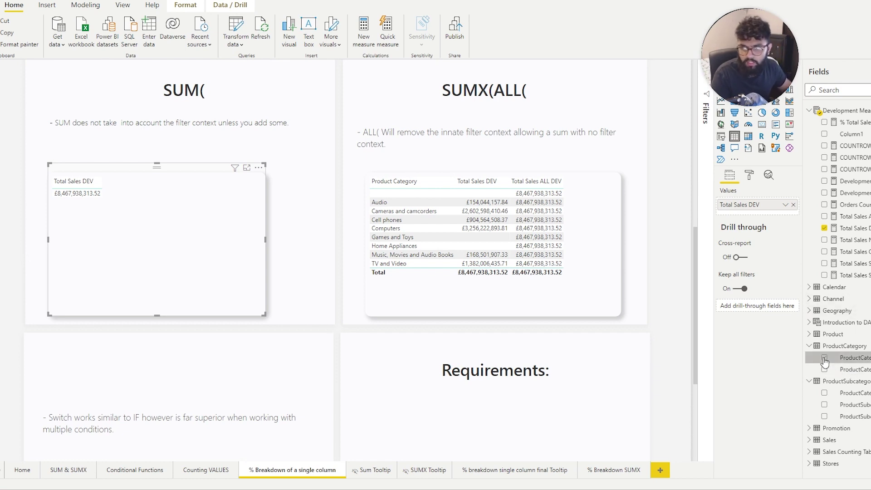
pyautogui.moveTo(728, 218); pyautogui.dragTo(731, 202)
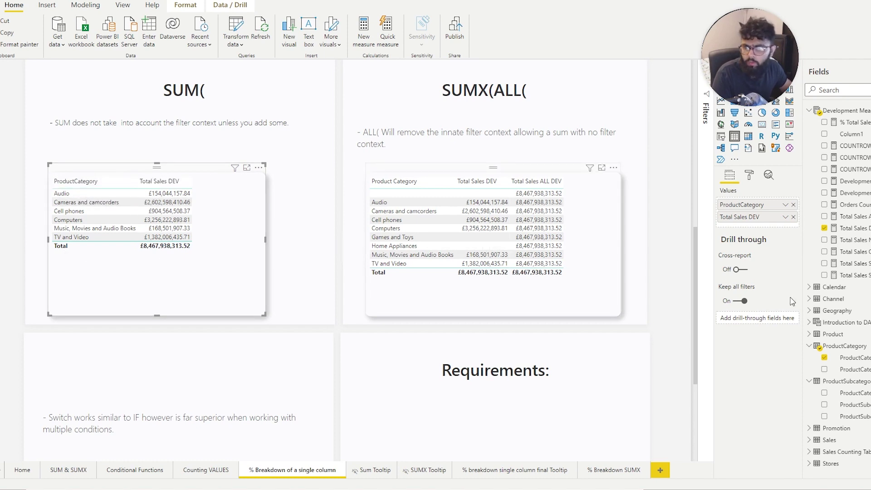
pyautogui.click(824, 404)
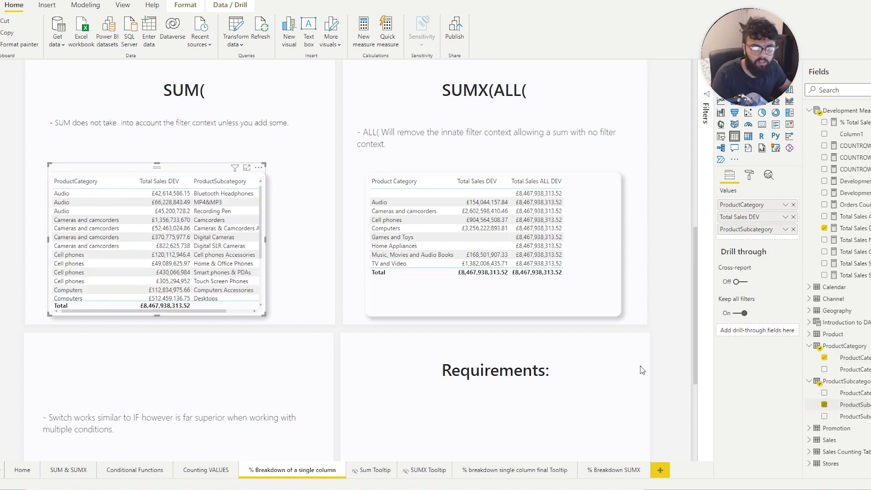
pyautogui.moveTo(733, 237); pyautogui.dragTo(730, 213)
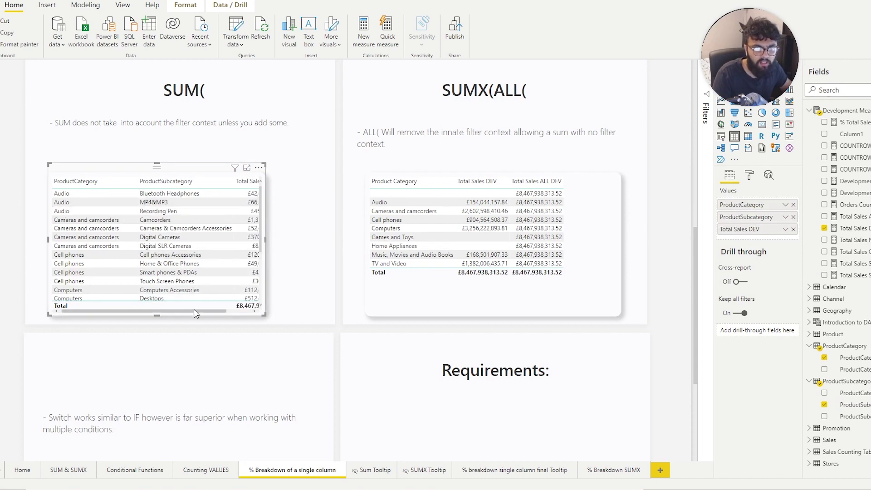
pyautogui.moveTo(197, 312); pyautogui.dragTo(226, 311)
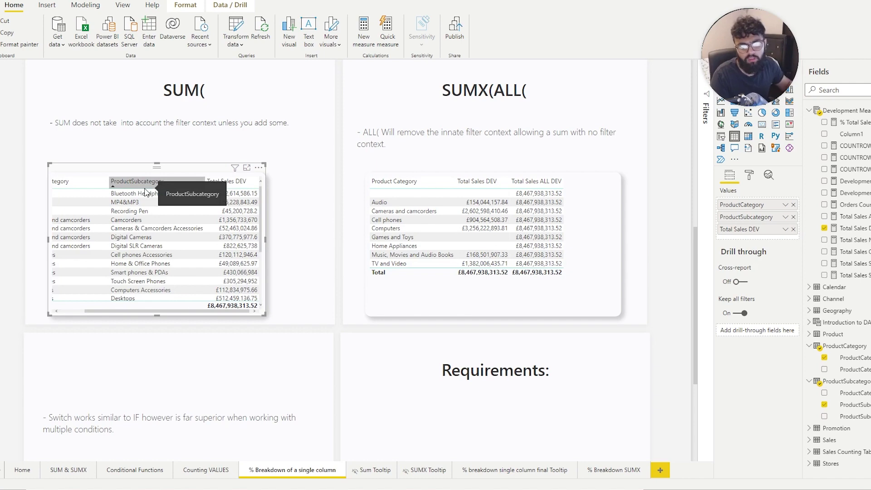
pyautogui.scroll(3, 40, 163)
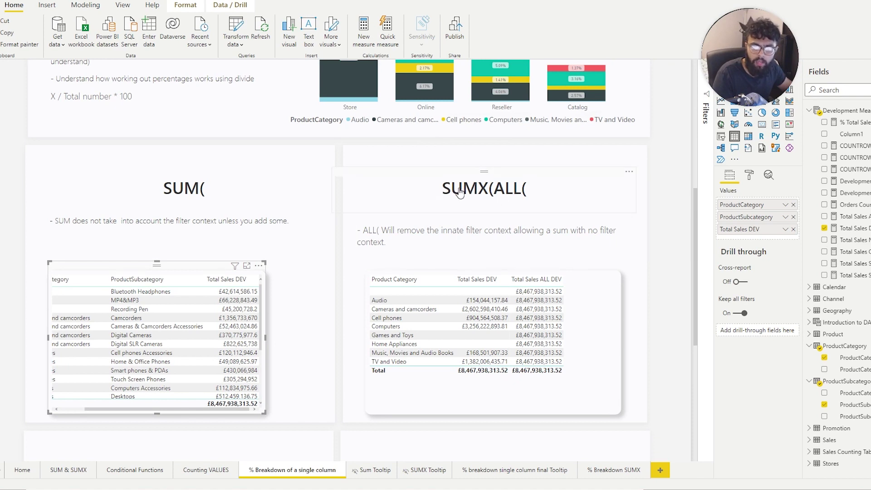
pyautogui.moveTo(181, 410); pyautogui.dragTo(156, 410)
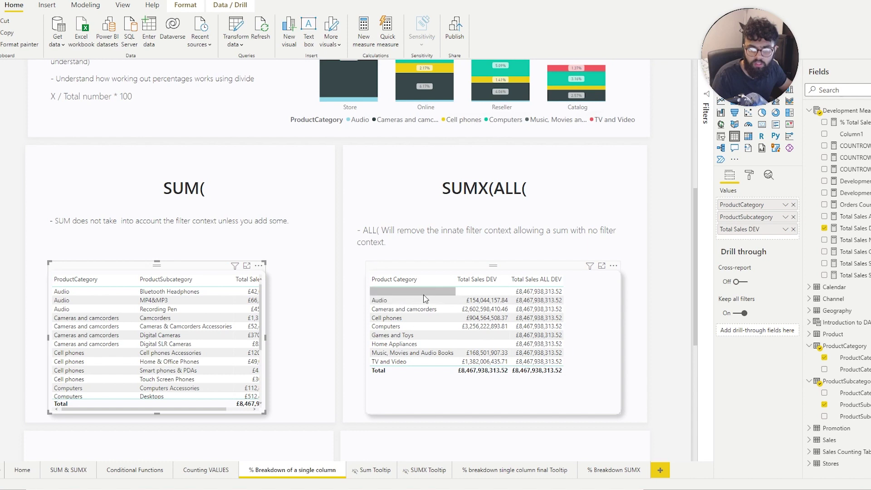
pyautogui.moveTo(477, 305)
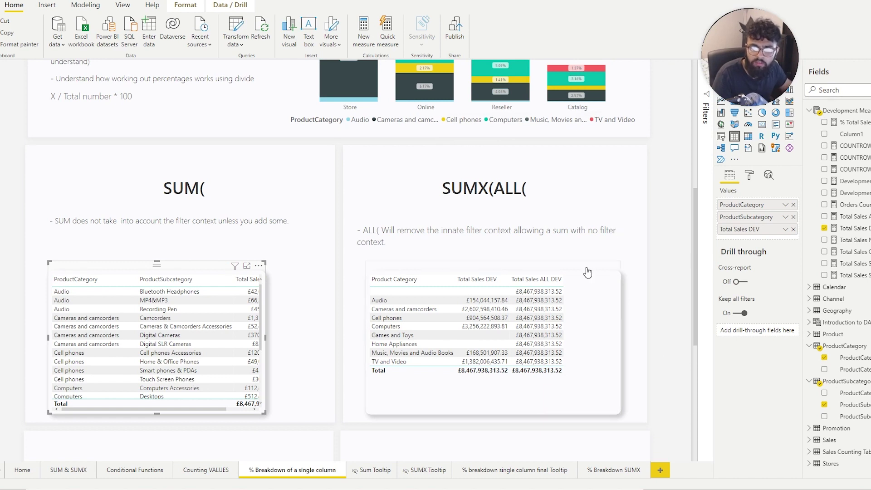
pyautogui.moveTo(521, 305)
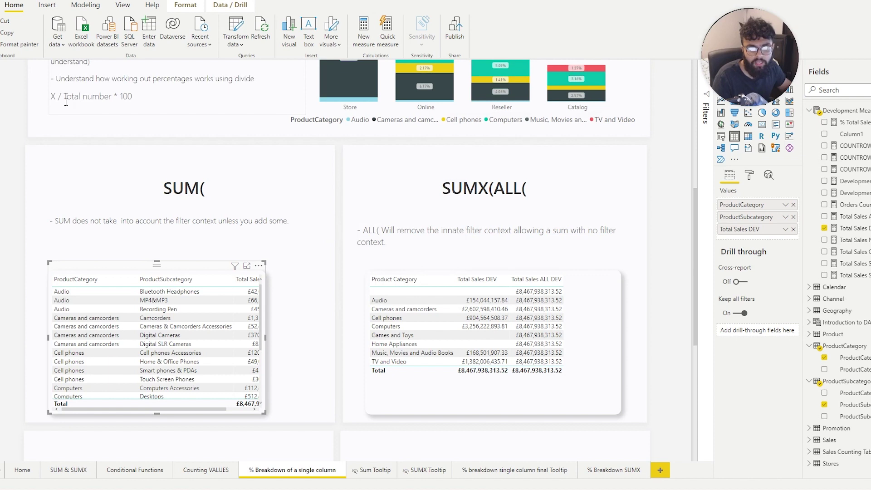
# Finish editing the note, then remove ProductSubcategory from the SUM table's Values
pyautogui.moveTo(63, 97); pyautogui.dragTo(112, 97)
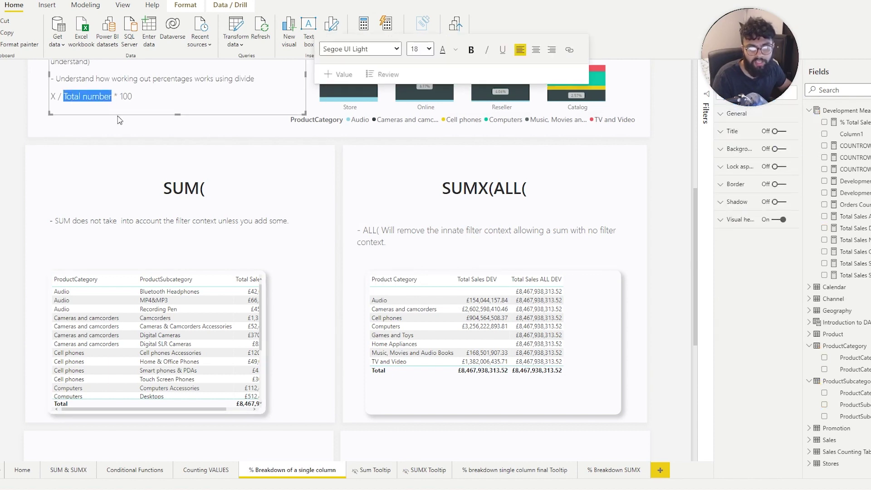
pyautogui.click(27, 146)
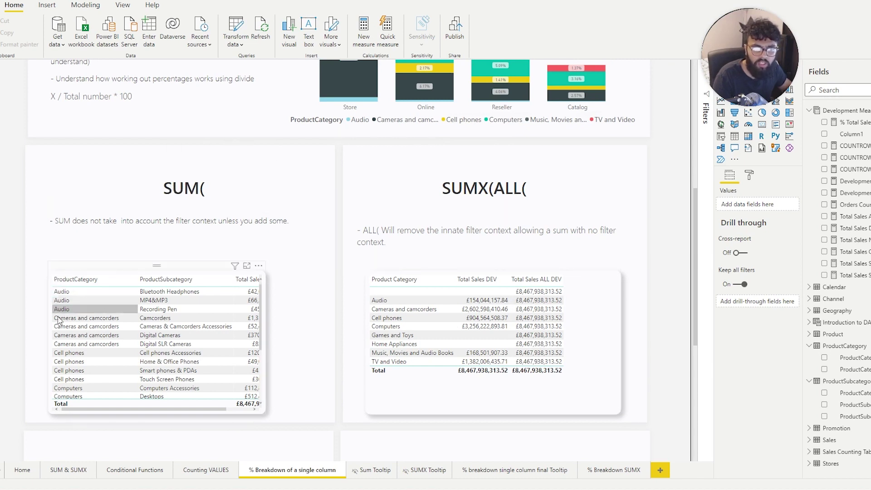
pyautogui.moveTo(201, 354)
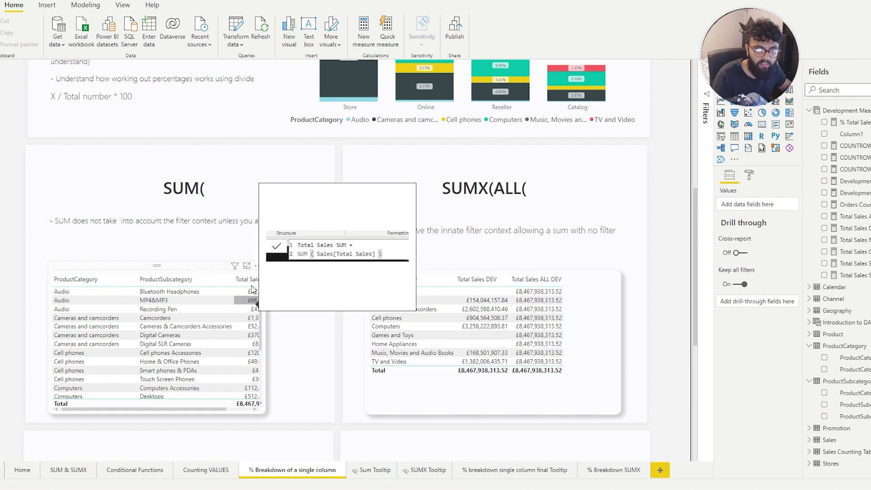
pyautogui.moveTo(189, 409); pyautogui.dragTo(211, 410)
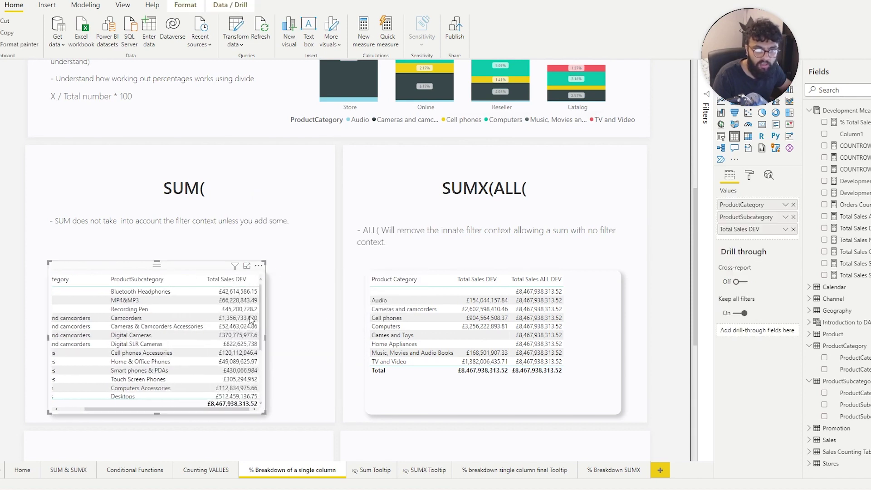
pyautogui.click(793, 217)
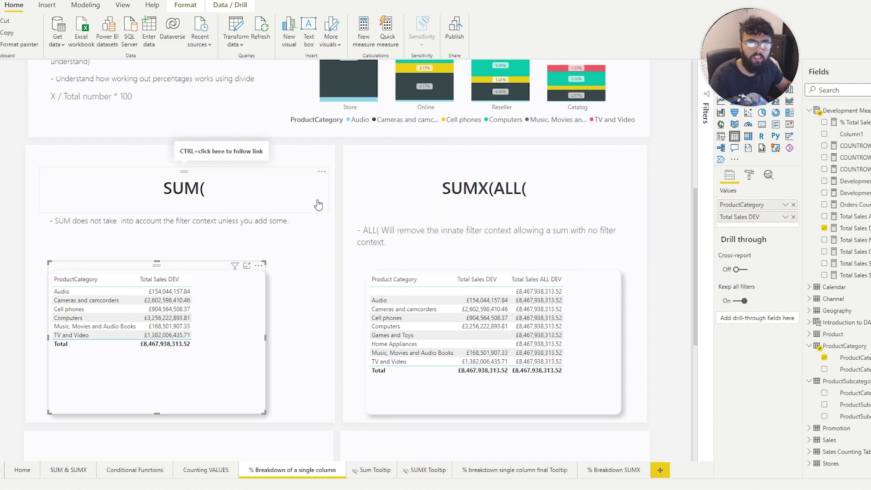
# Scroll down to the Requirements section showing % Total Sales per product category and the slicers
pyautogui.scroll(-2, 336, 203)
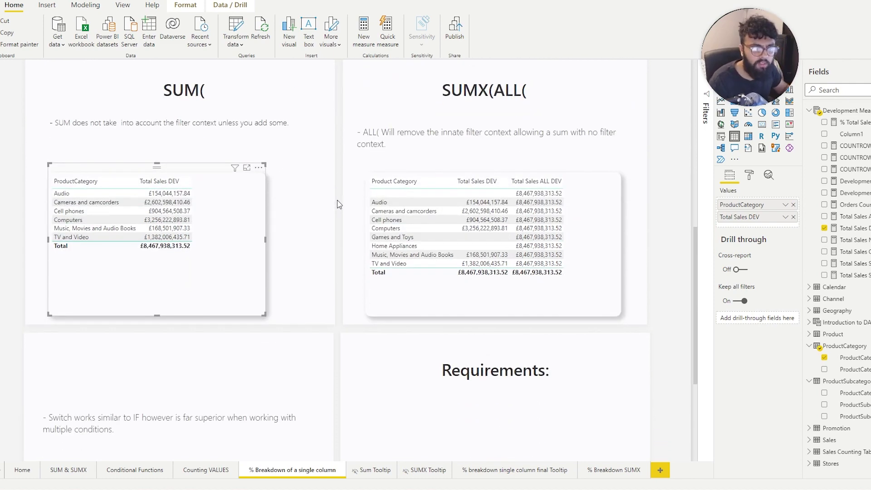
pyautogui.scroll(-3, 337, 204)
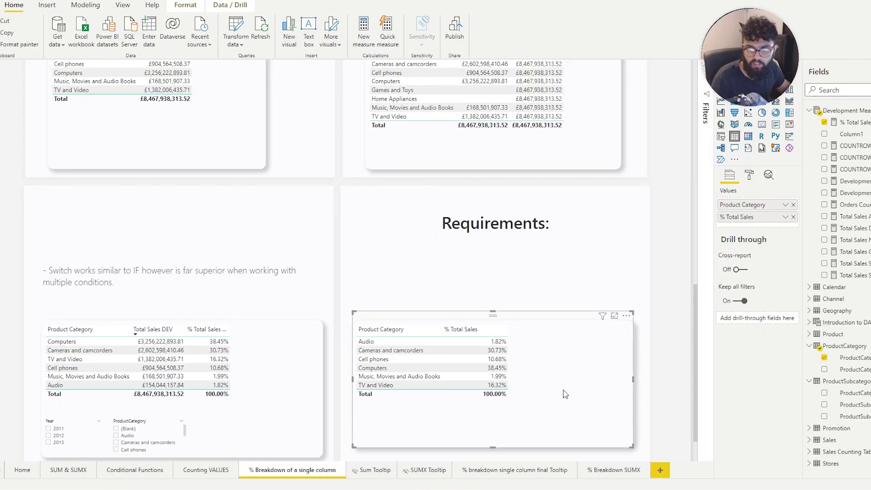
# Create the measure '% Breakdown Total Cost' with VAR TotalCostSum = SUM(Sales[Total Cost])
pyautogui.click(369, 34)
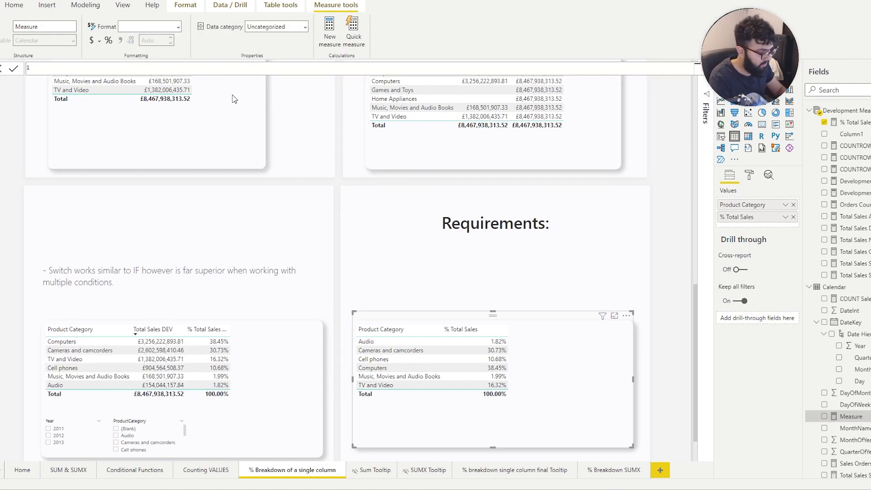
pyautogui.write('% Breakdown ')
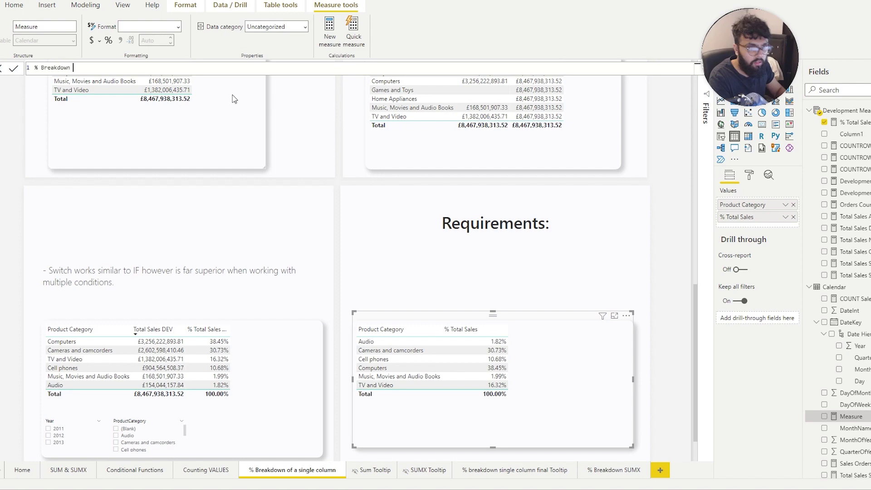
pyautogui.write('Total Cost=')
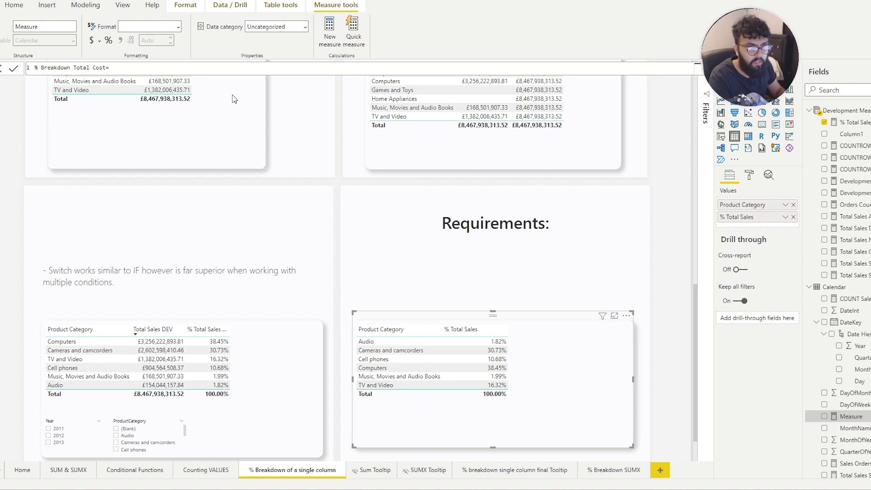
pyautogui.hotkey('shift', 'Return')
pyautogui.hotkey('shift', 'Return')
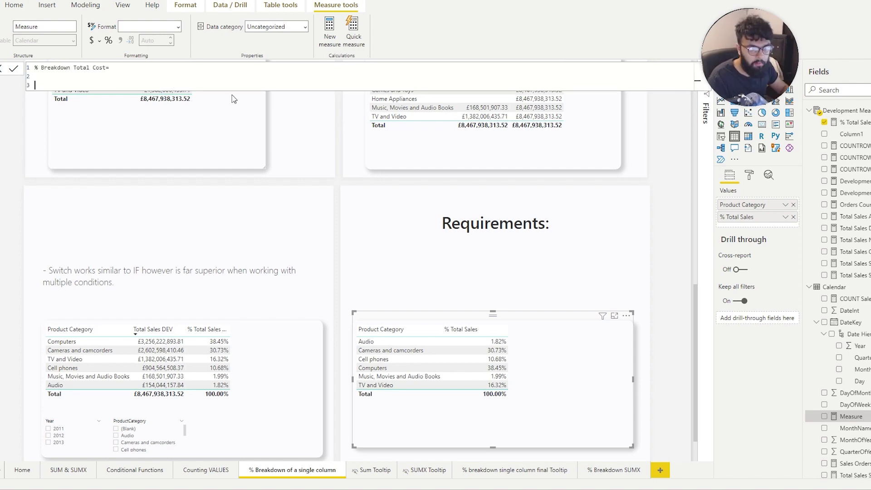
pyautogui.scroll(10, 206, 254)
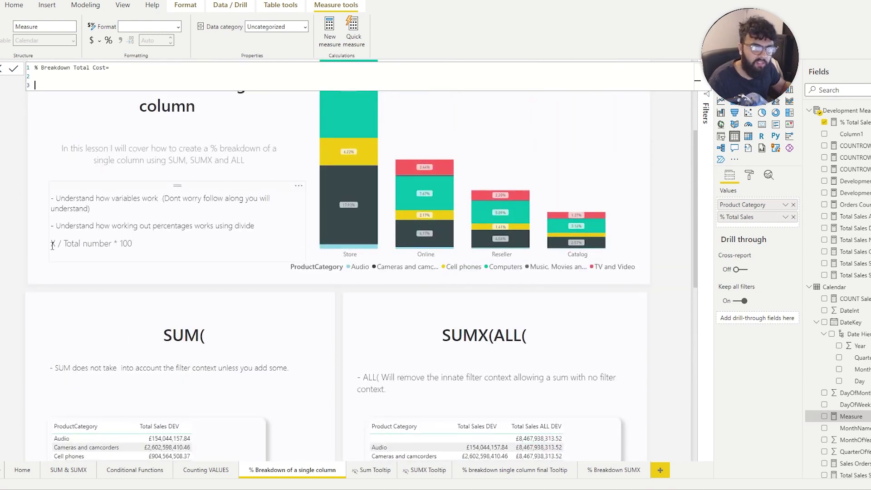
pyautogui.scroll(-8, 187, 249)
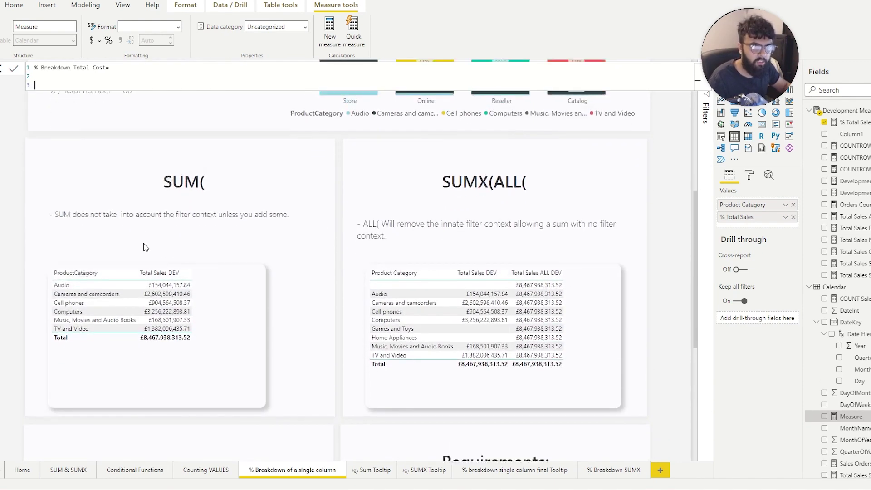
pyautogui.scroll(-1, 188, 250)
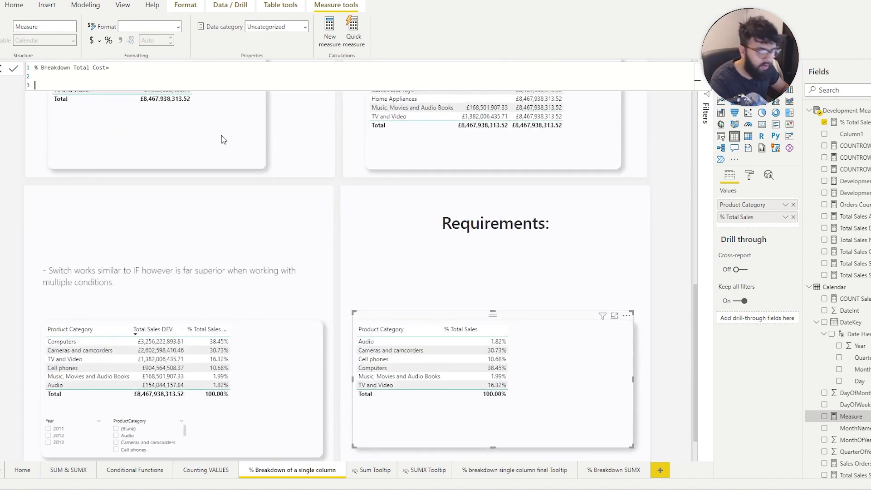
pyautogui.write('VAR')
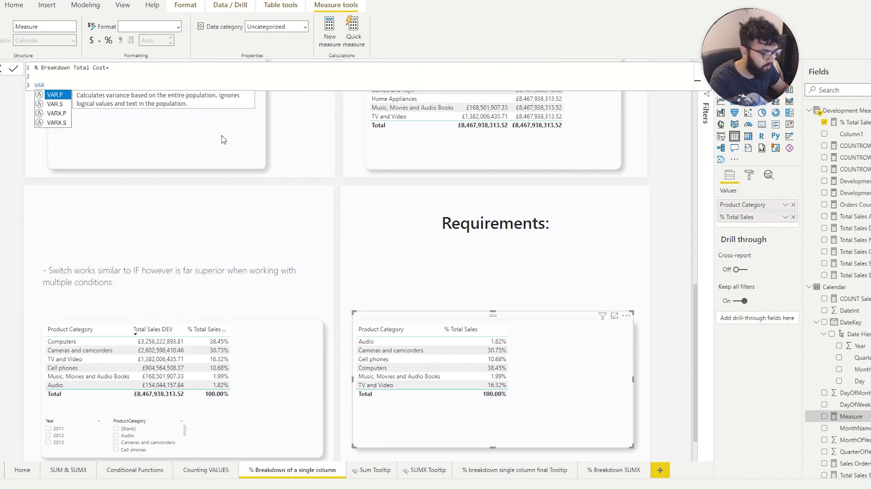
pyautogui.write(' Total')
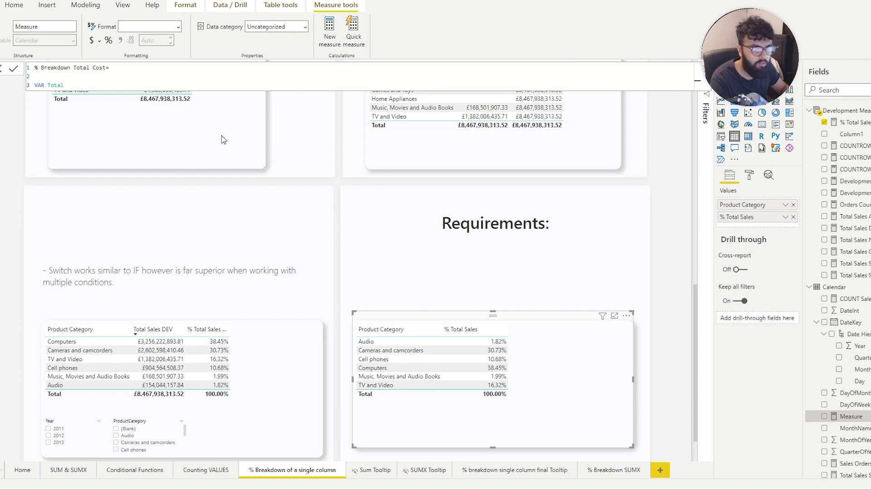
pyautogui.write('CostSum')
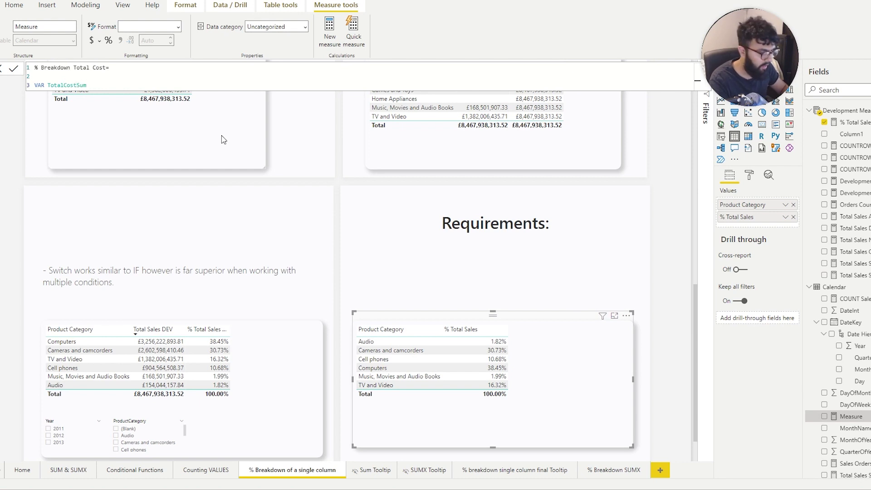
pyautogui.press('Return')
pyautogui.write('= ')
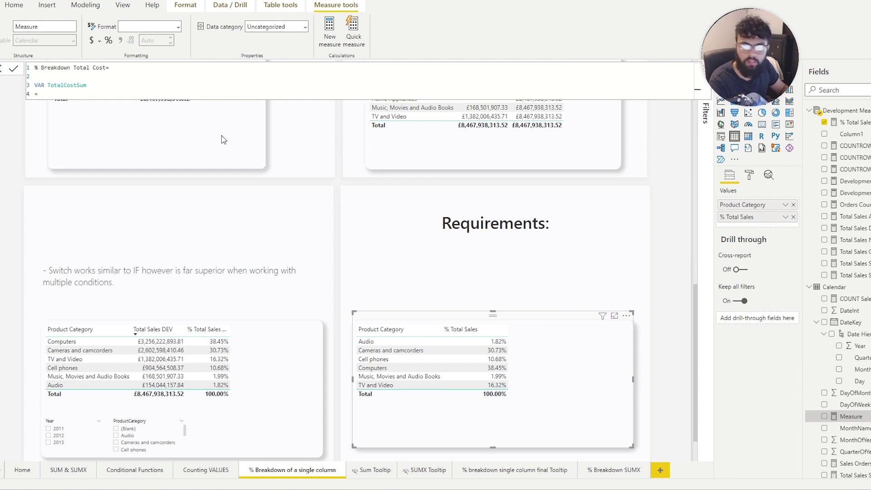
pyautogui.write('SUM(Sales[Total Cost]')
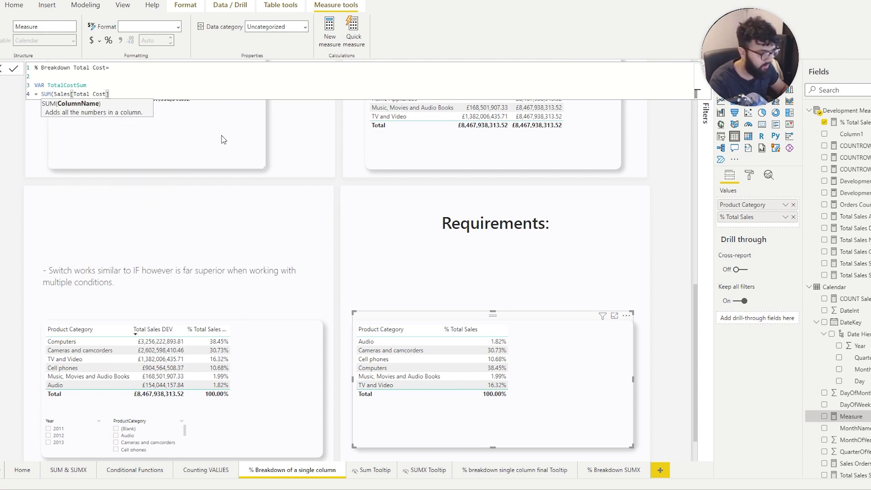
pyautogui.write(')')
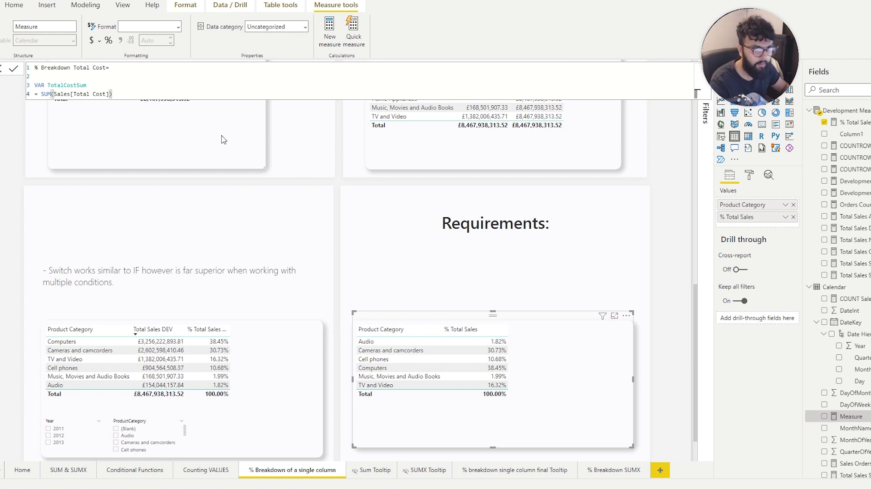
# Add the variable TotalCostSumALL and begin its SUMX( expression
pyautogui.hotkey('shift', 'Return')
pyautogui.hotkey('shift', 'Return')
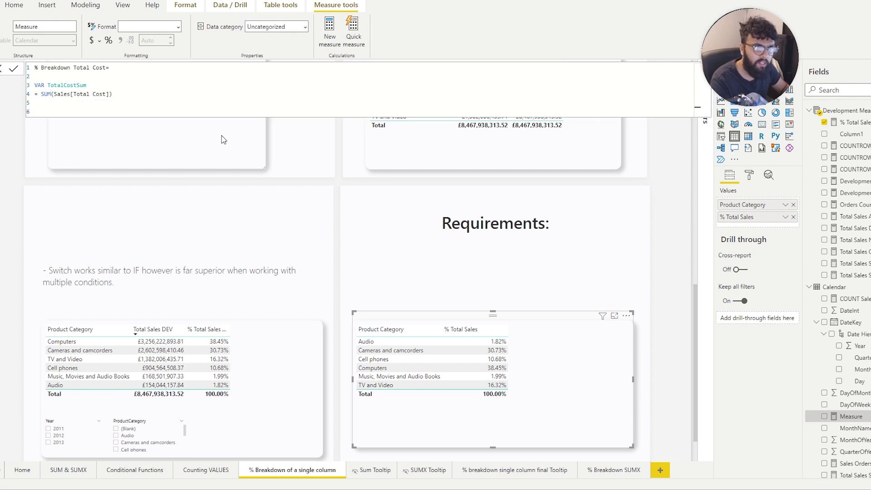
pyautogui.write('VAR')
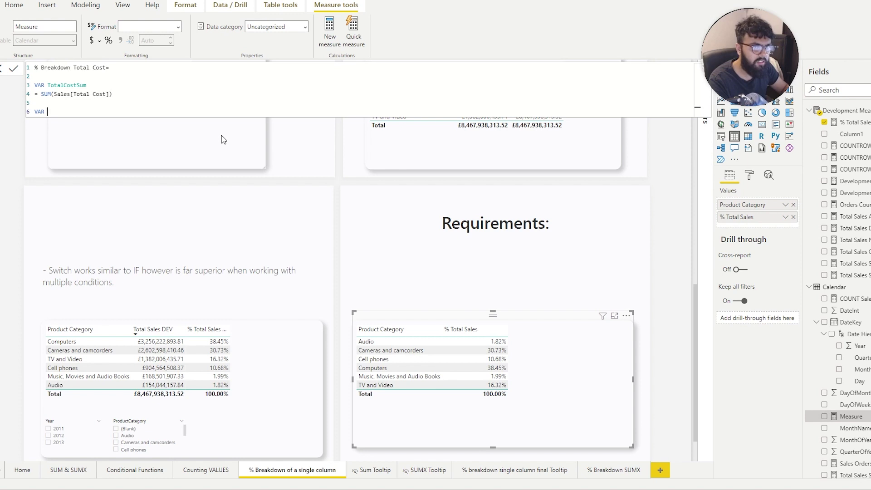
pyautogui.write(' Totocal')
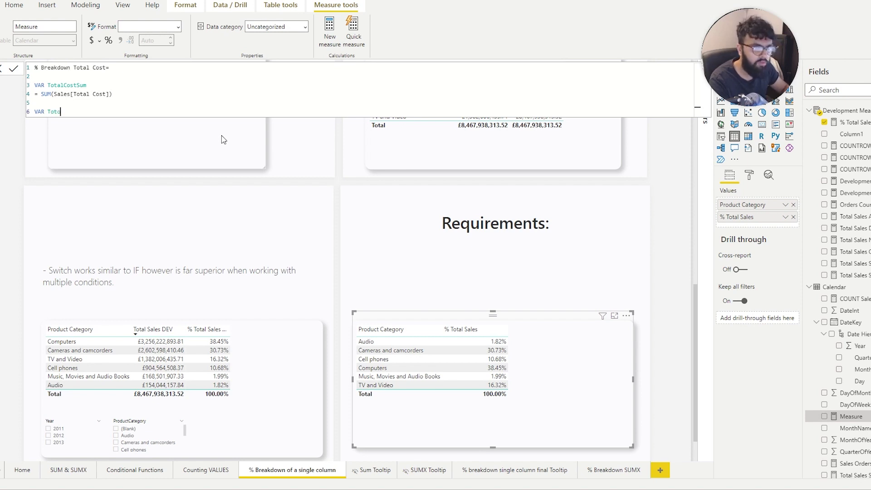
pyautogui.press('BackSpace')
pyautogui.press('BackSpace')
pyautogui.press('BackSpace')
pyautogui.press('BackSpace')
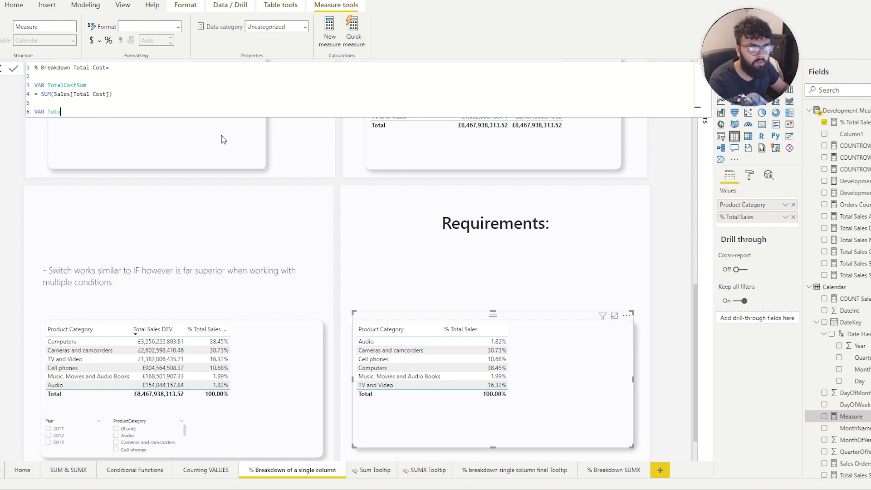
pyautogui.write('alCost')
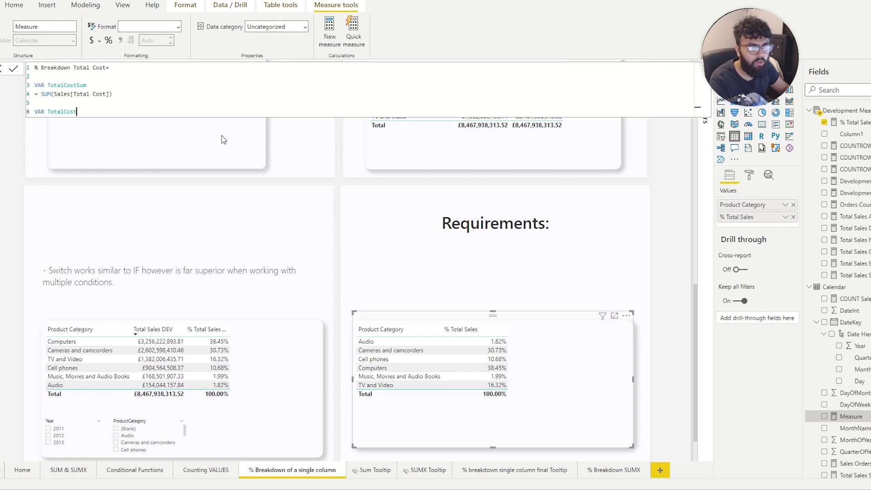
pyautogui.write('SumALL')
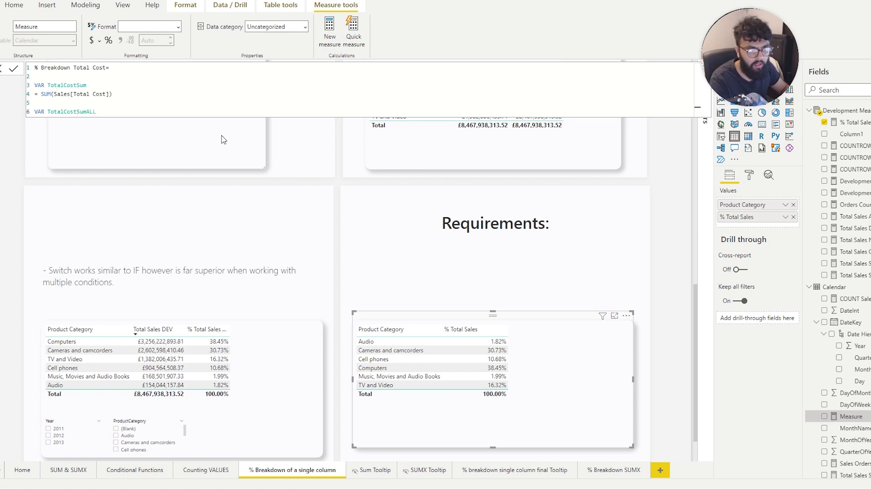
pyautogui.hotkey('shift', 'Return')
pyautogui.write('= ')
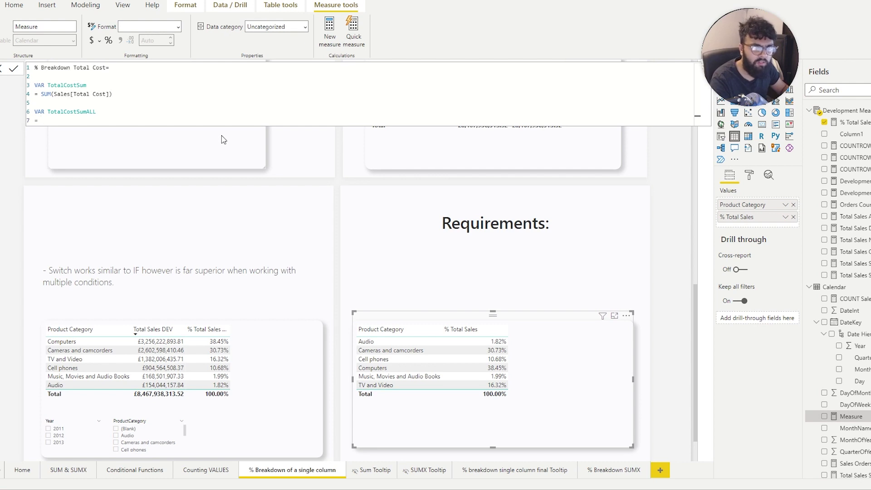
pyautogui.write('SUMX')
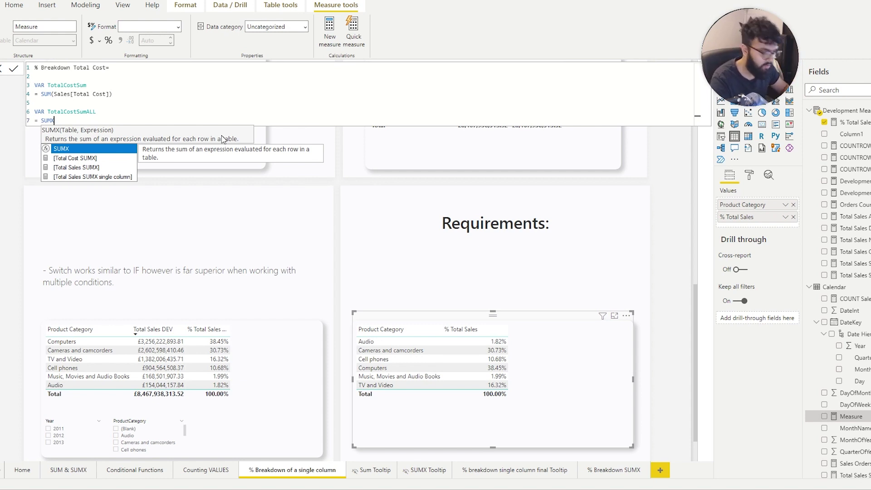
pyautogui.write('(')
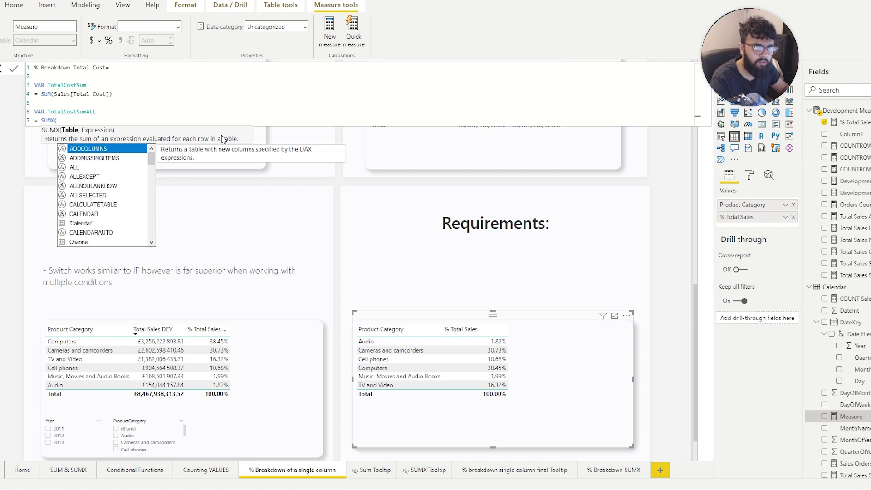
# Complete the SUMX arguments as ALL(Sales), [Total Cost] and close the bracket
pyautogui.hotkey('shift', 'Return')
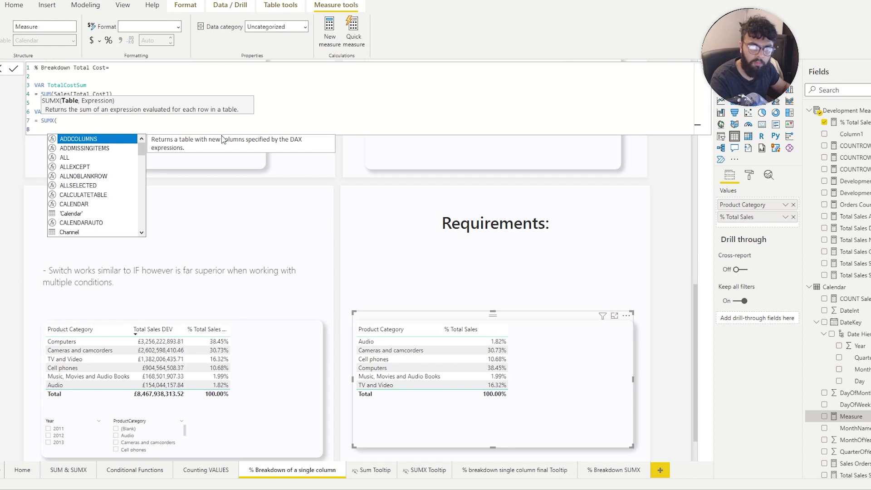
pyautogui.write('ALL(')
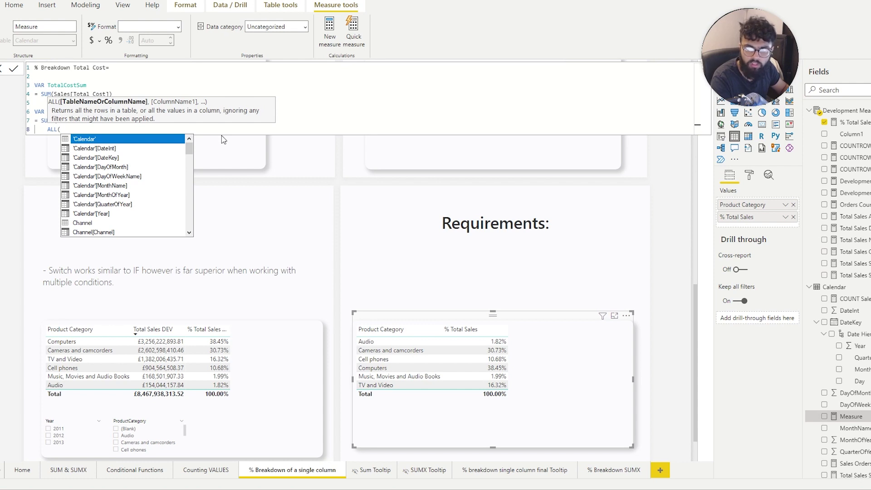
pyautogui.write('S')
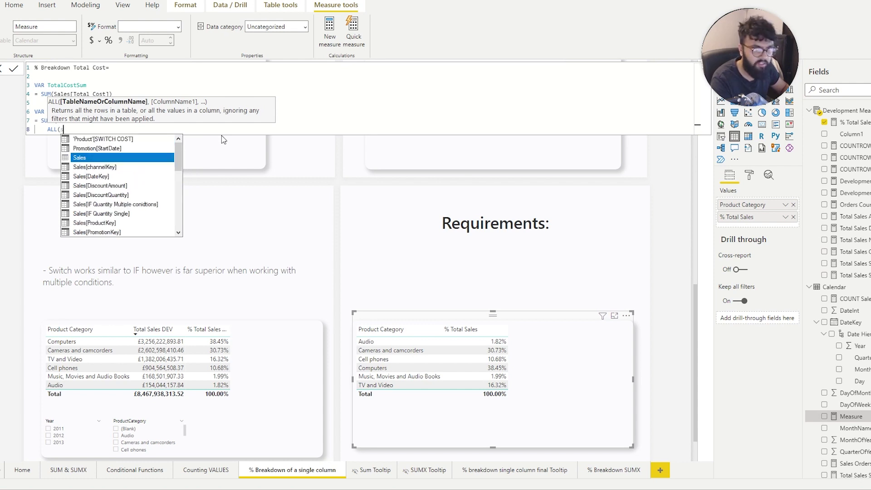
pyautogui.write('ales),')
pyautogui.hotkey('shift', 'Return')
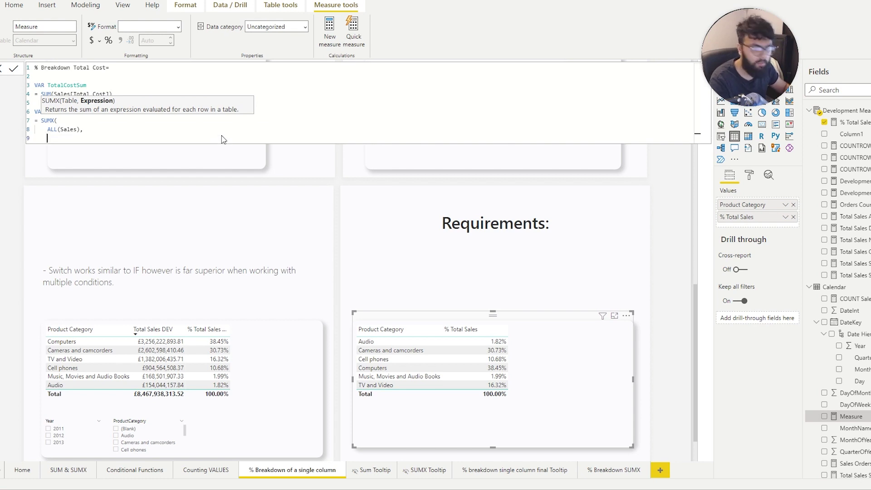
pyautogui.write('Tota')
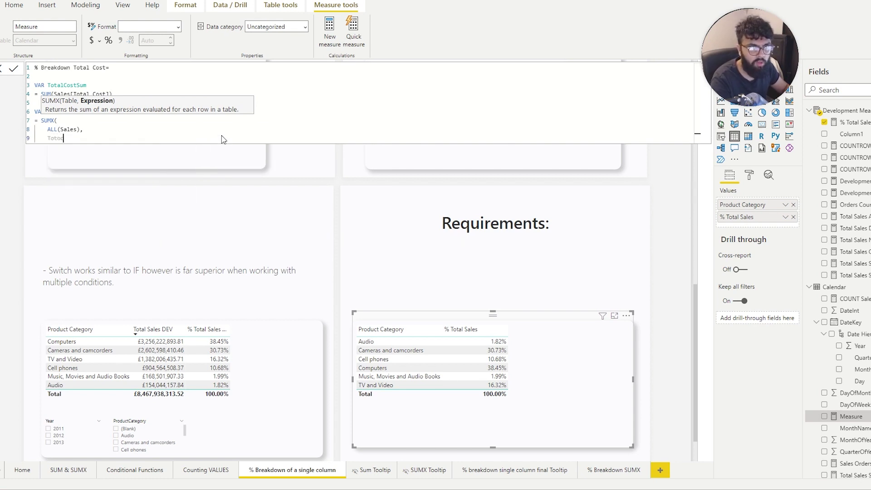
pyautogui.write('l')
pyautogui.press('Tab')
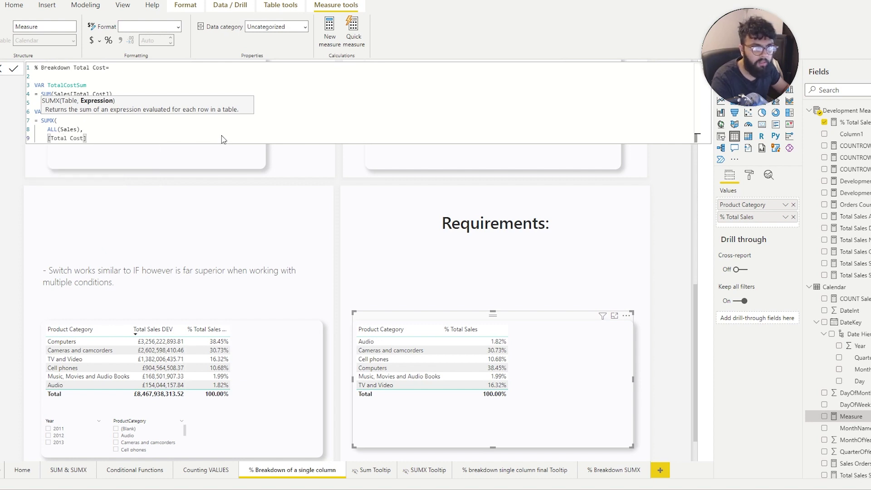
pyautogui.write(')')
pyautogui.press('Return')
pyautogui.press('Return')
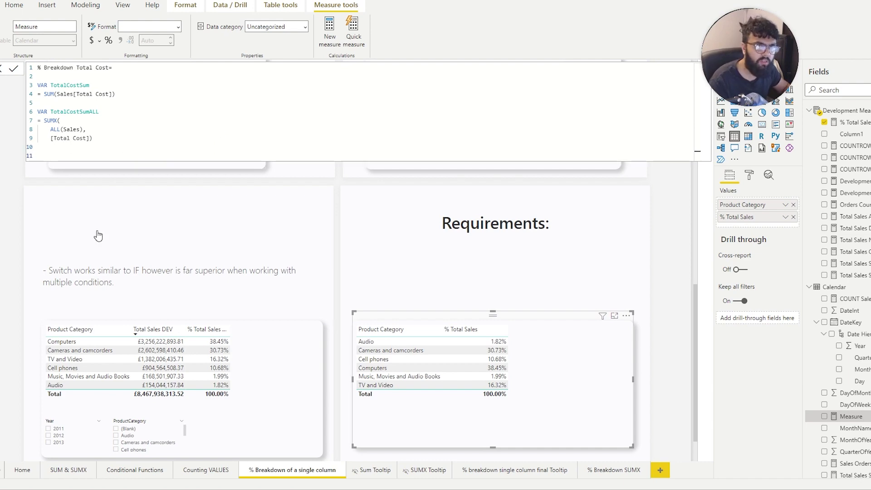
# Add RETURN ( DIVIDE(TotalCostSum, TotalCostSumALL)) and commit the % Breakdown Total Cost measure
pyautogui.scroll(10, 98, 235)
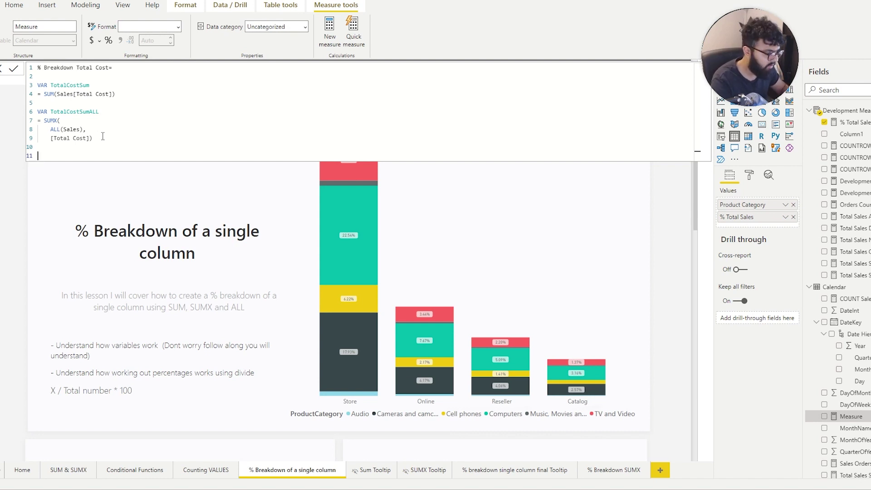
pyautogui.write('N')
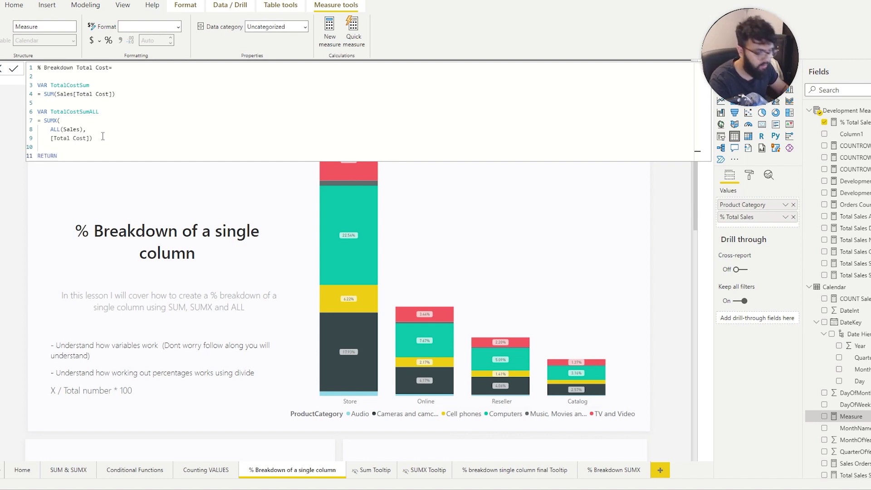
pyautogui.press('Return')
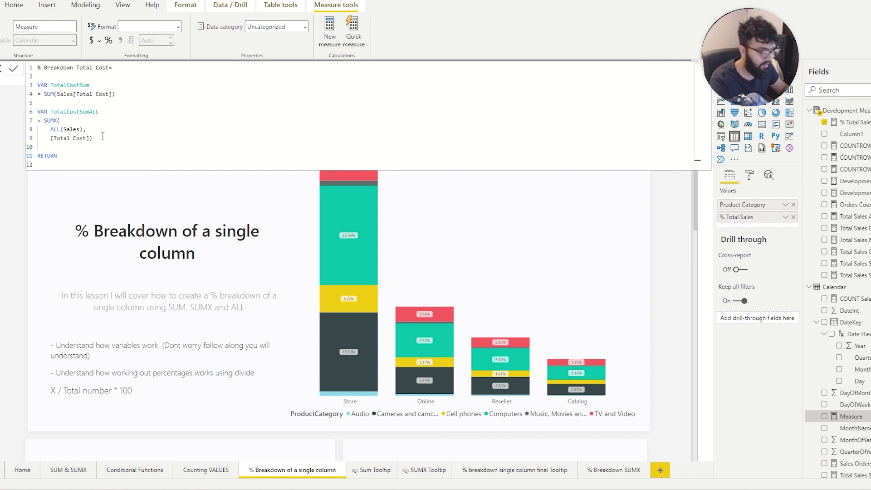
pyautogui.write('( DIV')
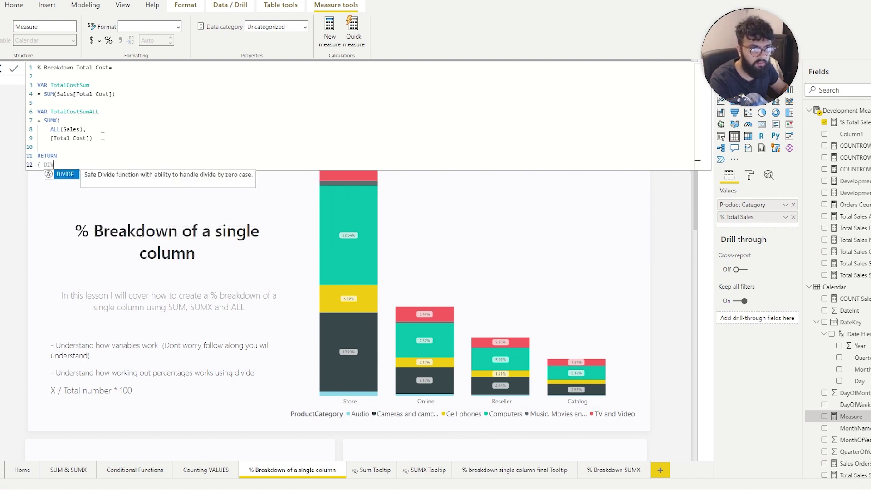
pyautogui.write('I')
pyautogui.press('Tab')
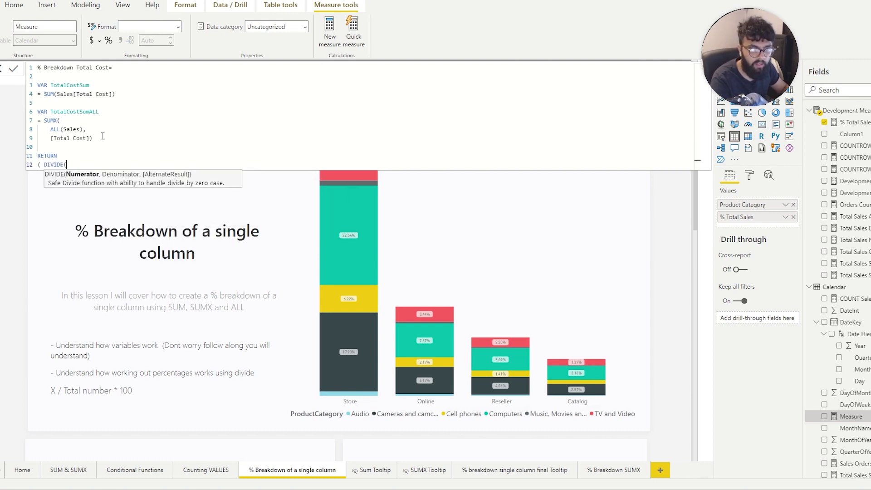
pyautogui.write('Total')
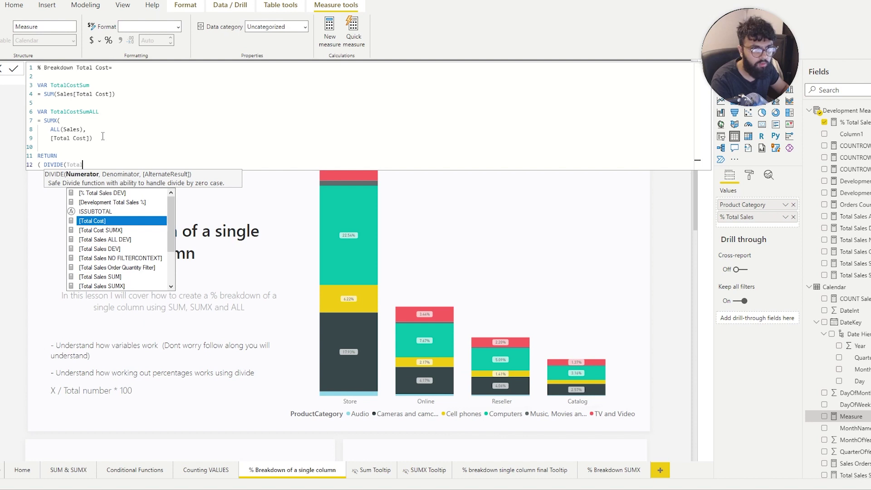
pyautogui.write('Cost')
pyautogui.press('Tab')
pyautogui.write(', ')
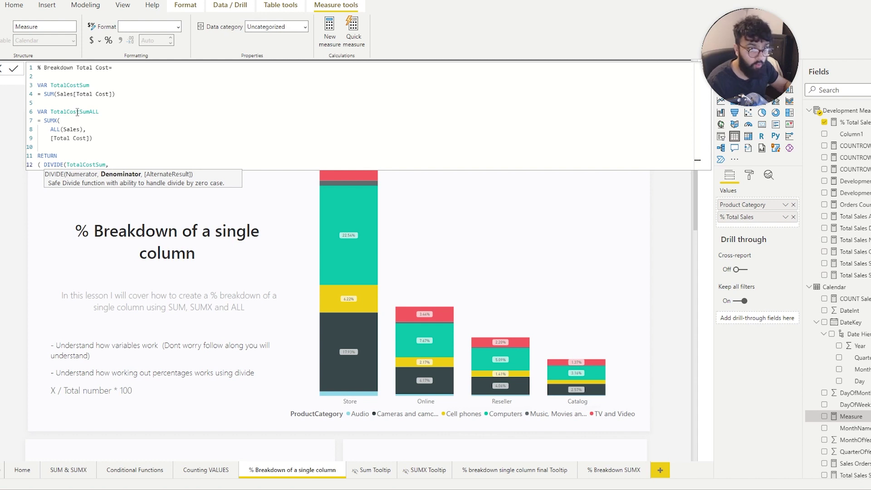
pyautogui.write('Total')
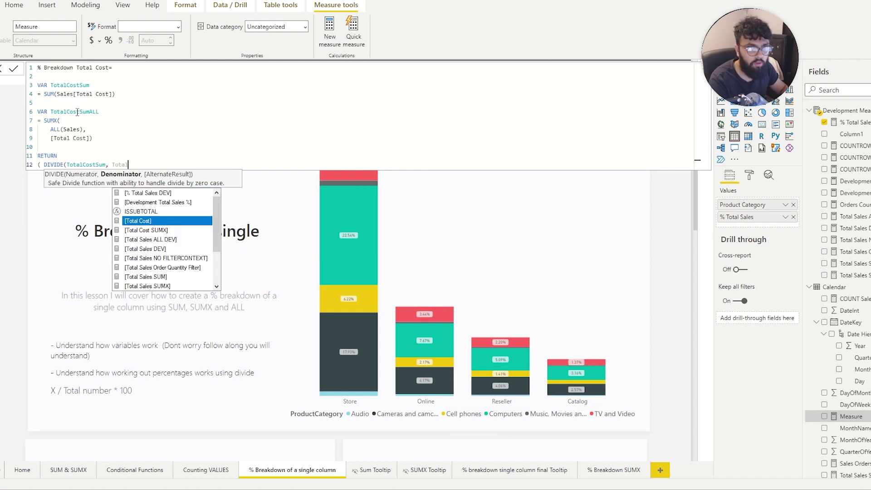
pyautogui.write('cos')
pyautogui.press('Down')
pyautogui.press('Tab')
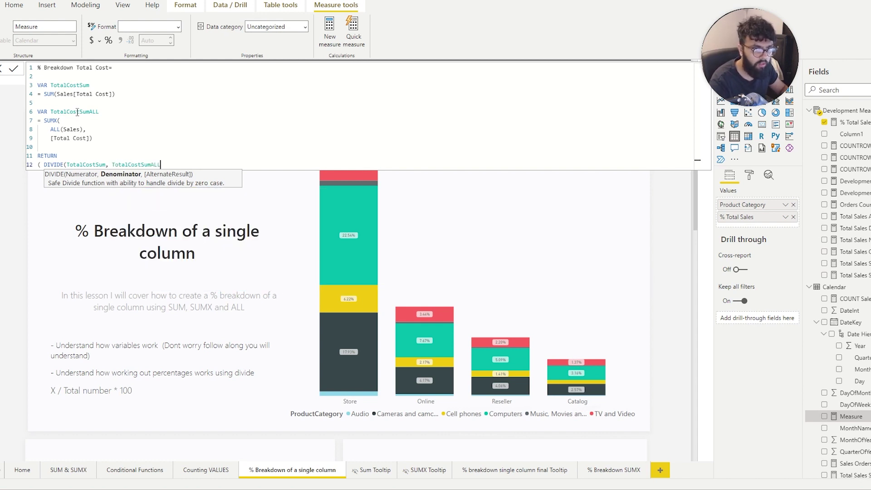
pyautogui.write('))')
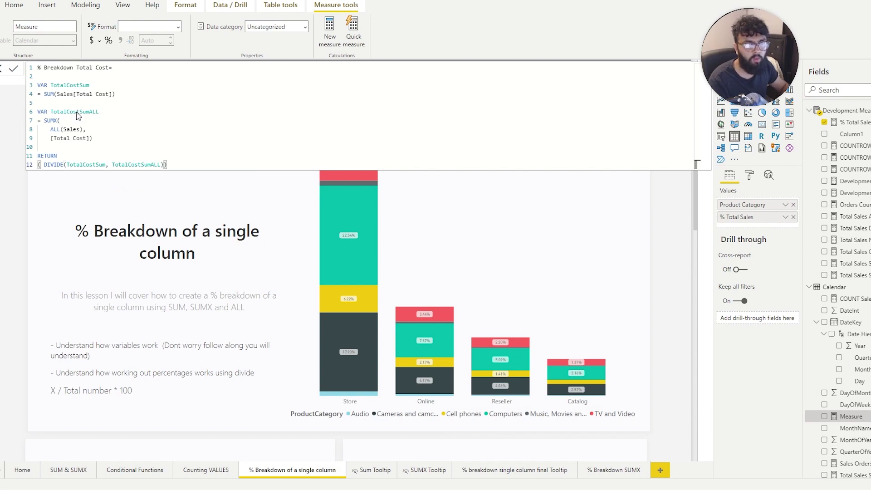
pyautogui.press('Return')
# Add % Breakdown Total Cost to the category table, format it as Percentage, and filter to Cell phones
pyautogui.scroll(-8, 399, 315)
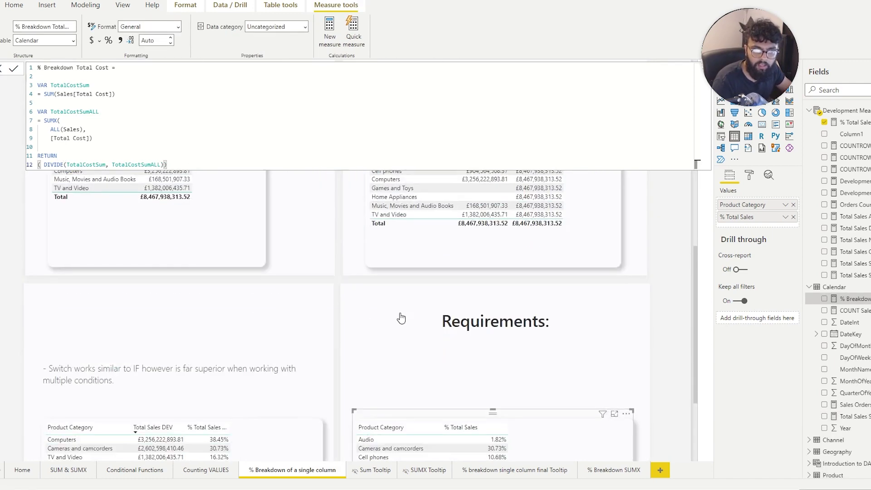
pyautogui.click(824, 299)
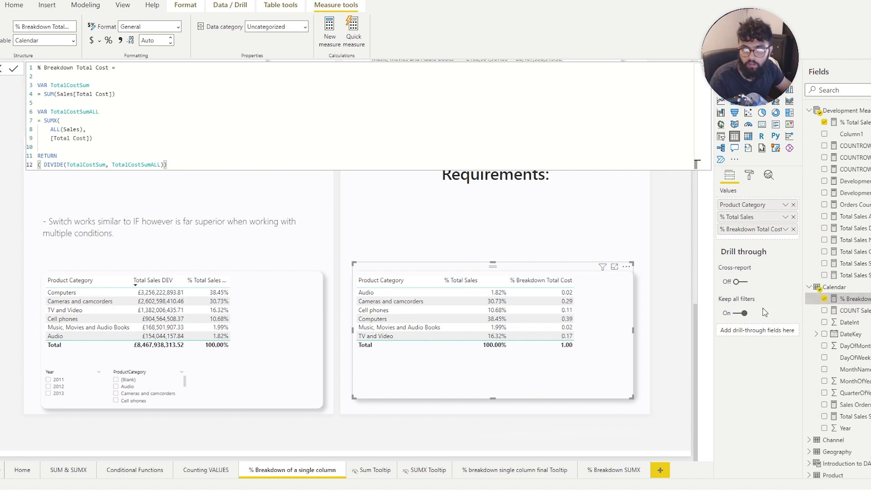
pyautogui.click(109, 40)
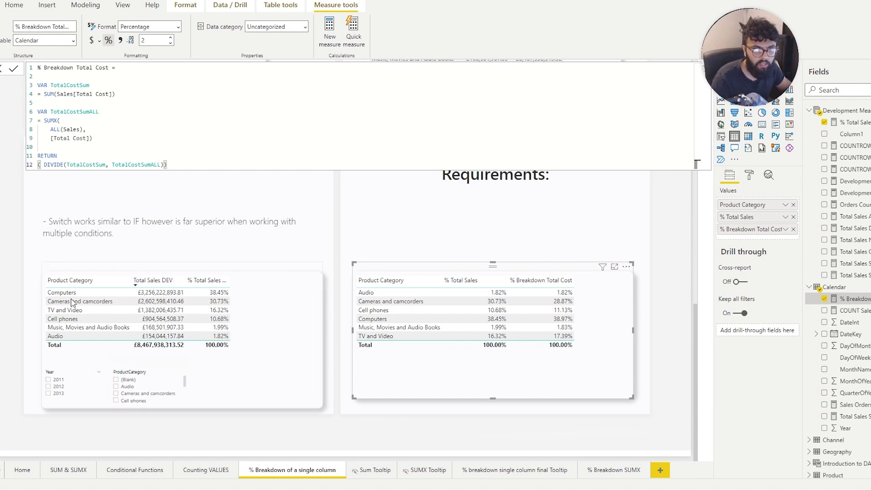
pyautogui.click(116, 400)
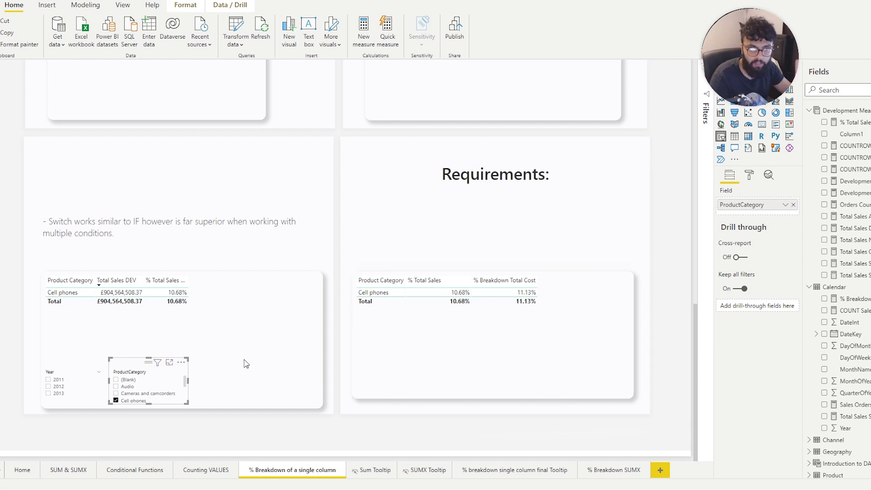
# Toggle the Cell phones filter off, on and off again while checking the breakdown table
pyautogui.click(128, 403)
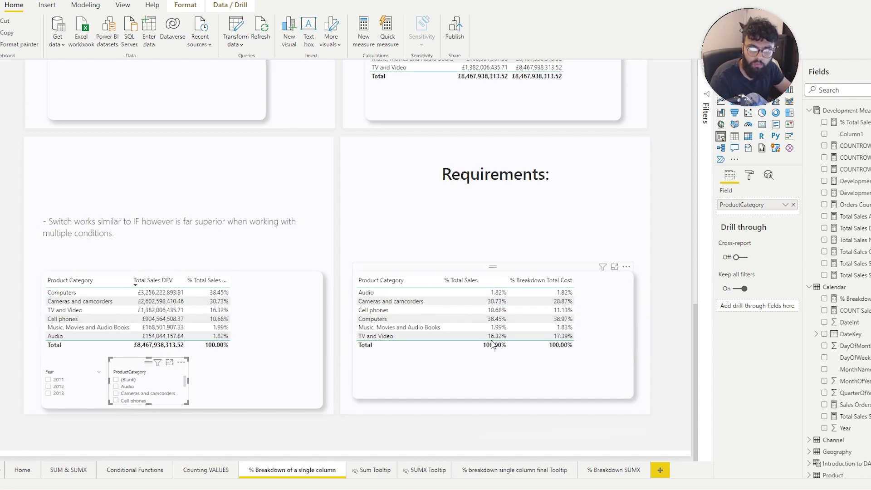
pyautogui.click(431, 370)
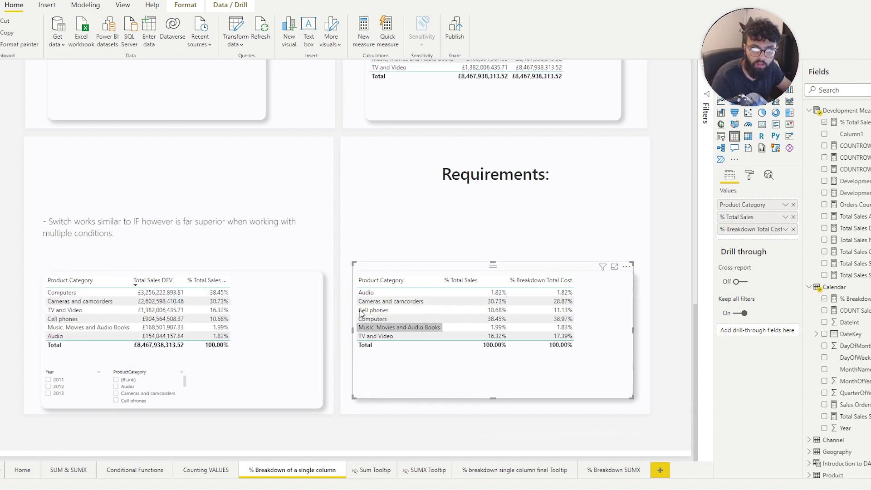
pyautogui.click(142, 403)
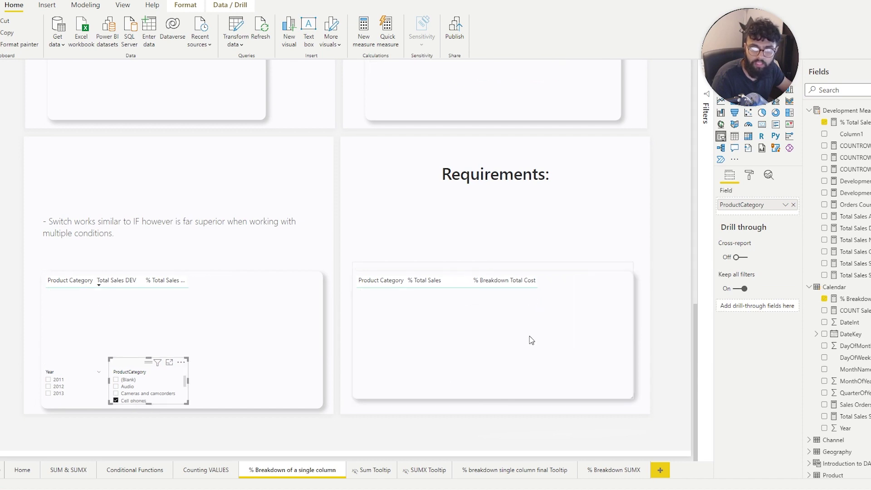
pyautogui.click(129, 401)
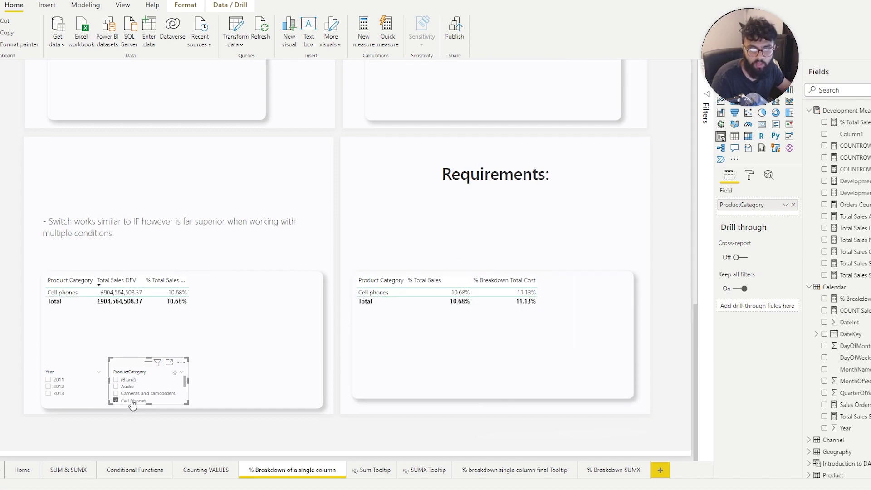
pyautogui.scroll(2, 254, 305)
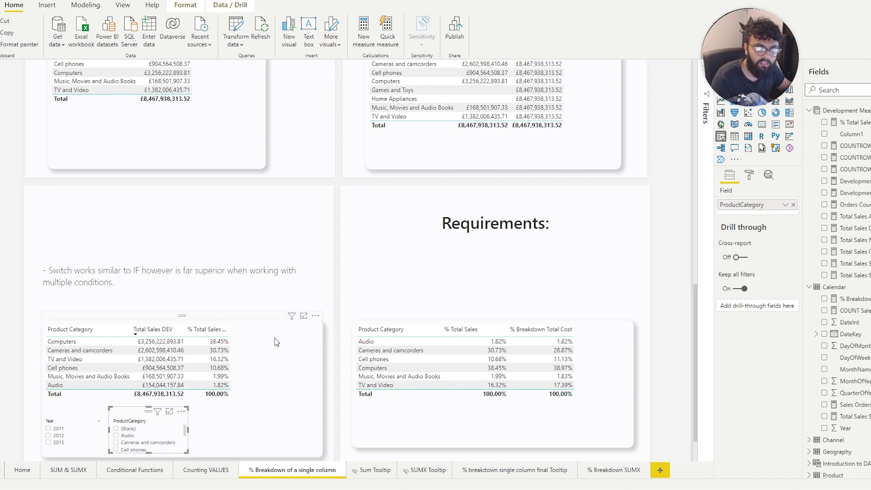
pyautogui.scroll(-2, 295, 338)
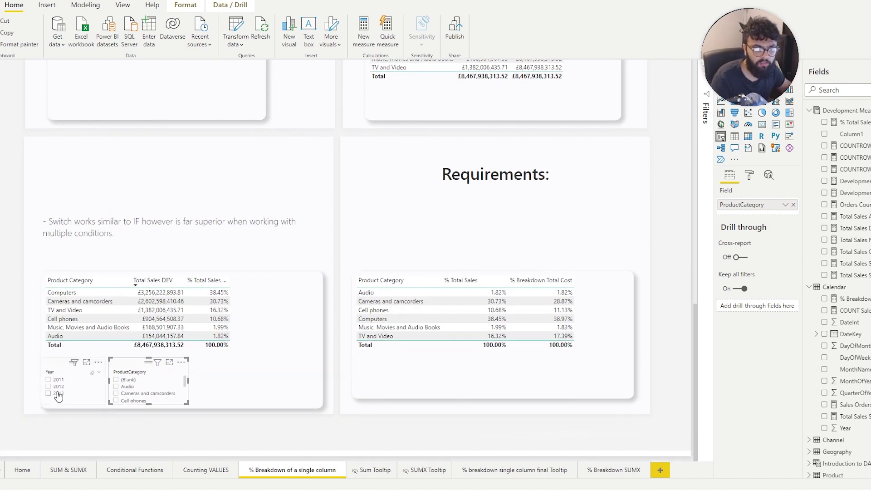
# Filter by Cameras and camcorders and Audio, clear the filter, then open the % Breakdown Total Cost formula
pyautogui.click(127, 394)
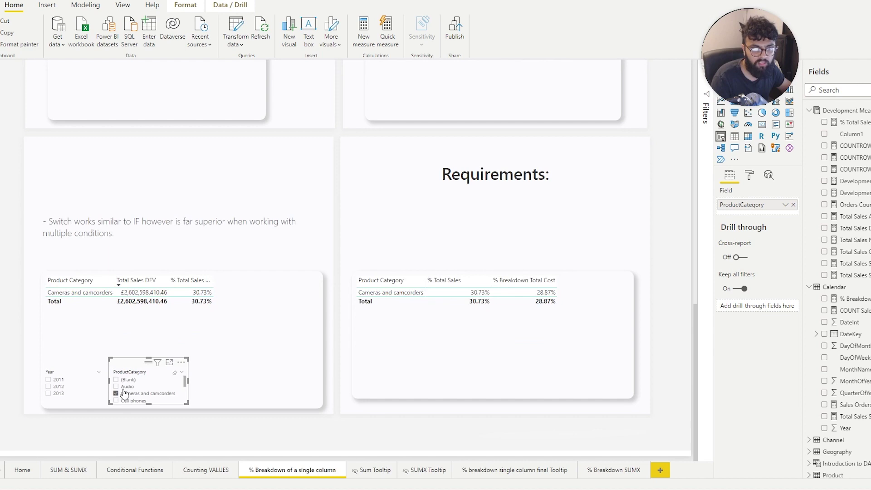
pyautogui.keyDown('ctrl'); pyautogui.click(123, 387); pyautogui.keyUp('ctrl')
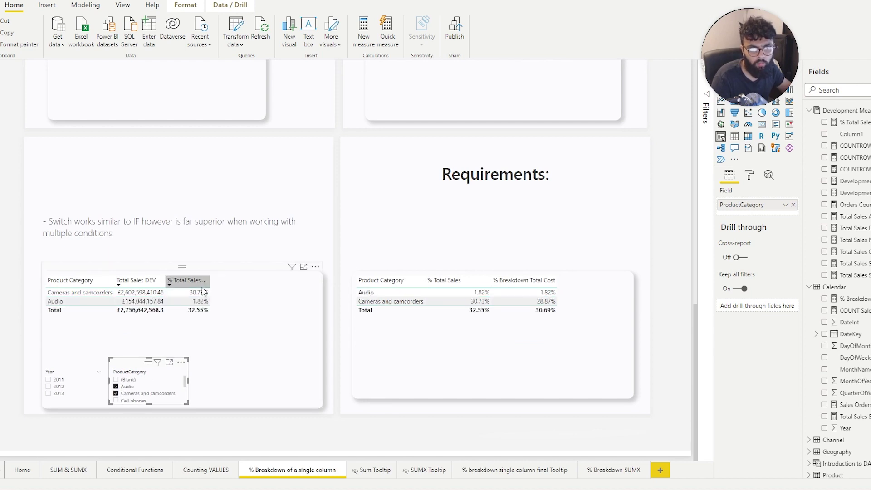
pyautogui.moveTo(196, 303)
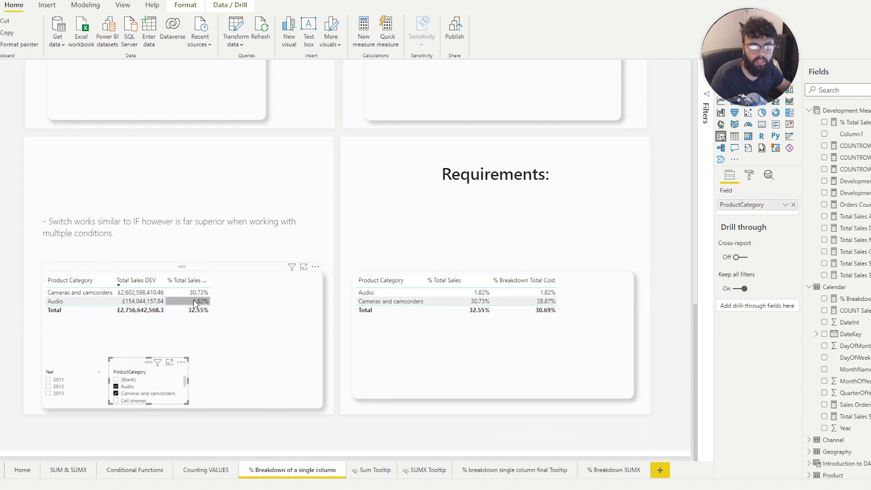
pyautogui.click(128, 387)
pyautogui.click(127, 387)
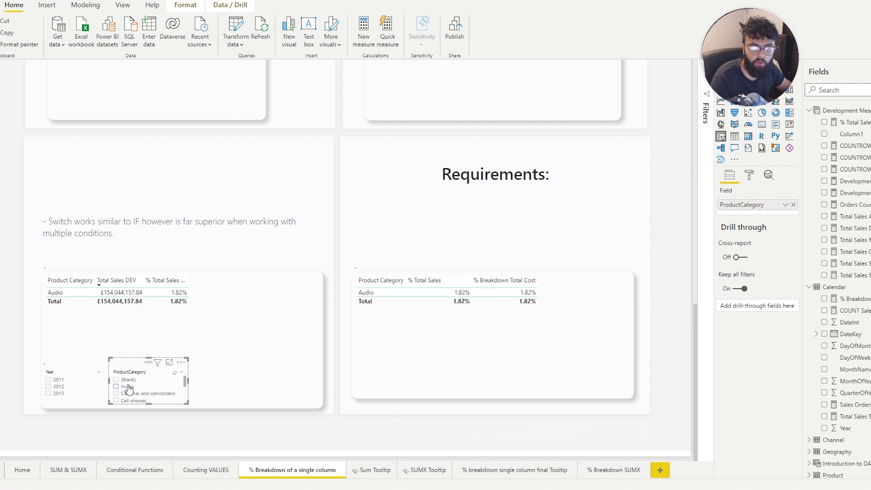
pyautogui.click(849, 300)
# Change ALL(Sales) to ALLSELECTED(Sales) in the measure and apply the formula
pyautogui.click(61, 130)
pyautogui.write('SE(Sales),')
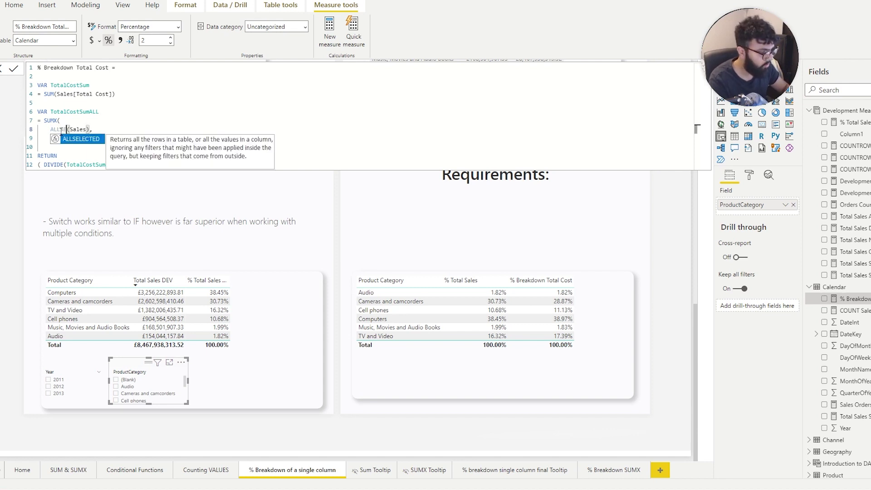
pyautogui.press('Tab')
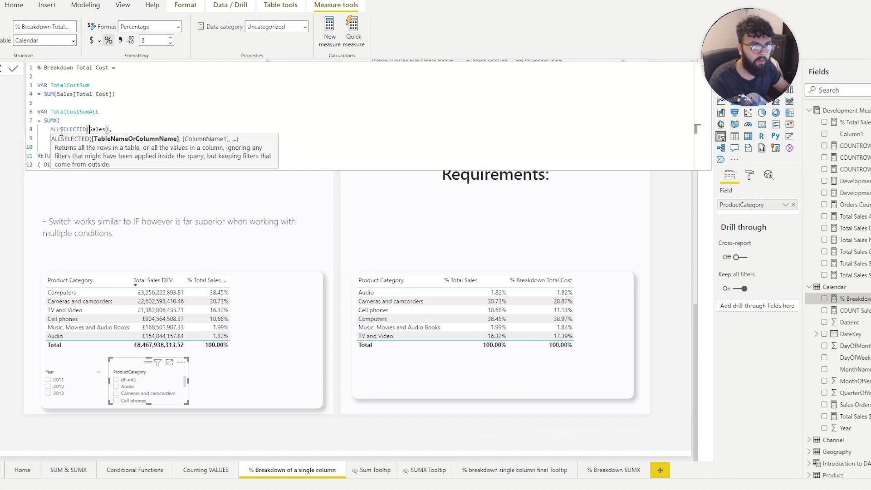
pyautogui.click(126, 116)
pyautogui.click(183, 163)
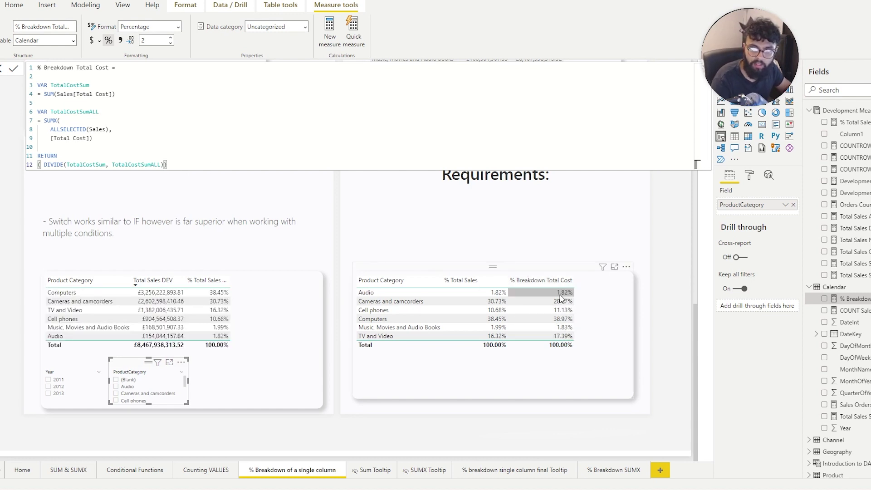
# Filter to Cameras and camcorders plus Audio, confirming cost shares of 94.06% and 5.94%
pyautogui.click(122, 394)
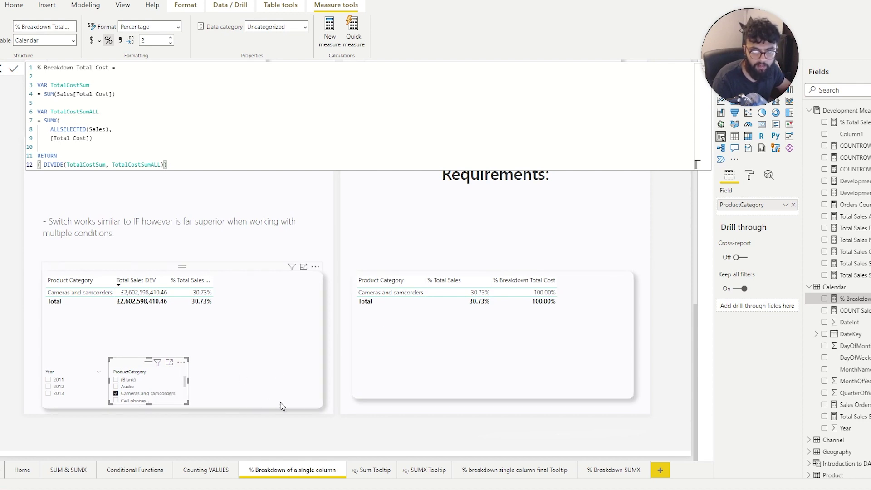
pyautogui.moveTo(112, 129); pyautogui.dragTo(57, 129)
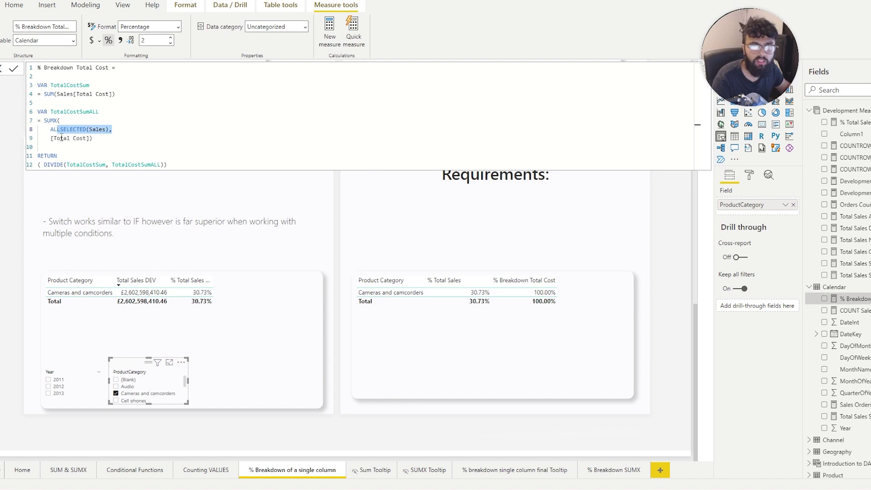
pyautogui.scroll(4, 301, 247)
pyautogui.scroll(-2, 202, 291)
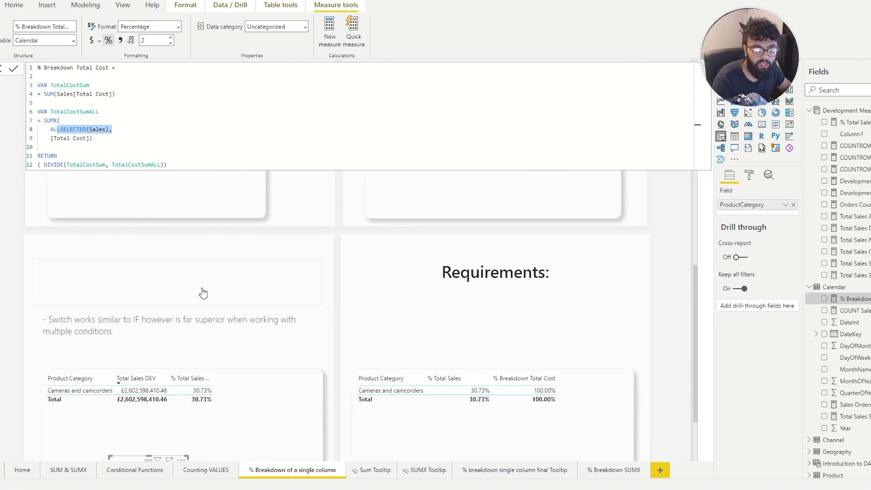
pyautogui.scroll(-2, 203, 293)
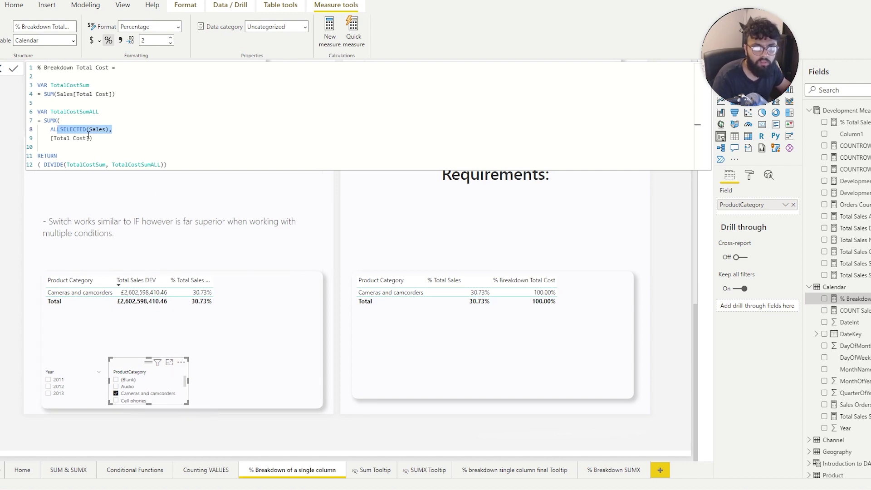
pyautogui.keyDown('ctrl'); pyautogui.click(129, 388); pyautogui.keyUp('ctrl')
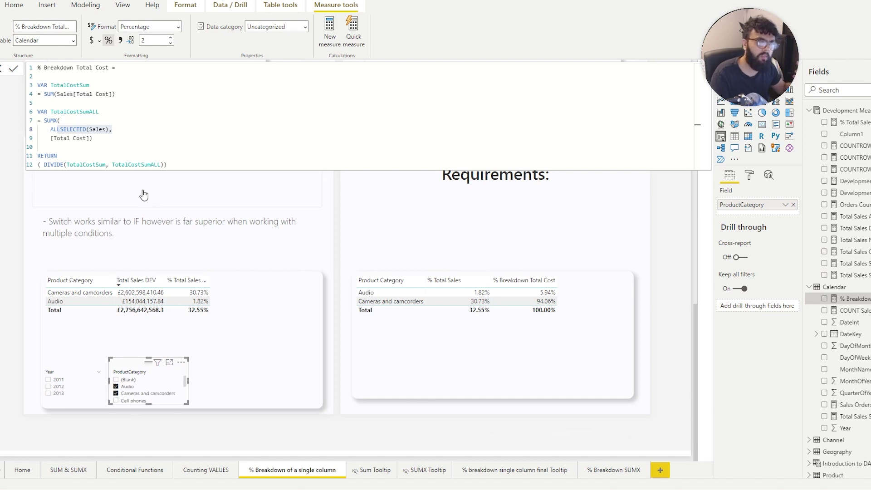
pyautogui.click(128, 393)
pyautogui.click(129, 393)
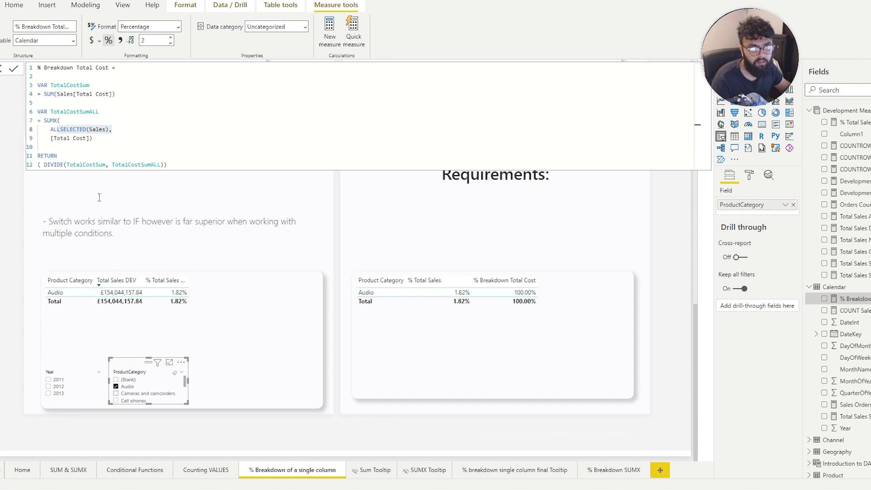
pyautogui.click(87, 131)
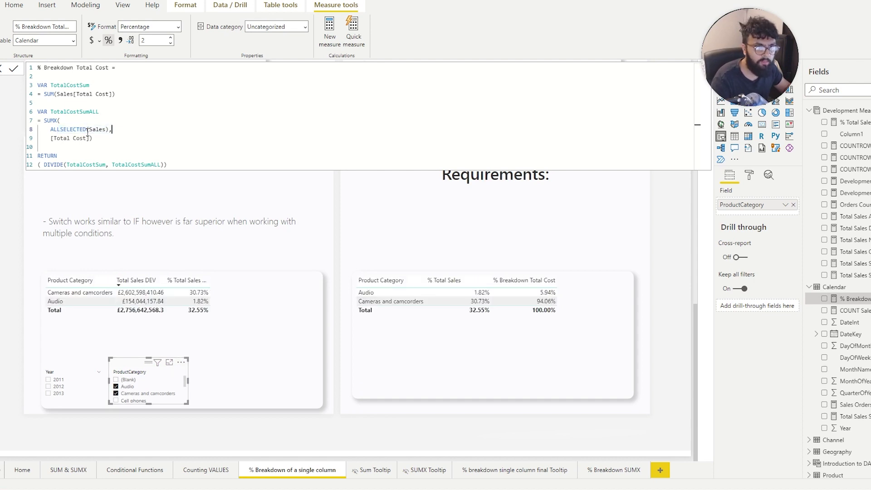
# Revert ALLSELECTED to ALL(Sales) and scroll up to the SUM( and SUMX(ALL( example visuals
pyautogui.press('BackSpace')
pyautogui.press('BackSpace')
pyautogui.press('BackSpace')
pyautogui.press('BackSpace')
pyautogui.press('BackSpace')
pyautogui.press('BackSpace')
pyautogui.press('BackSpace')
pyautogui.press('BackSpace')
pyautogui.press('Right')
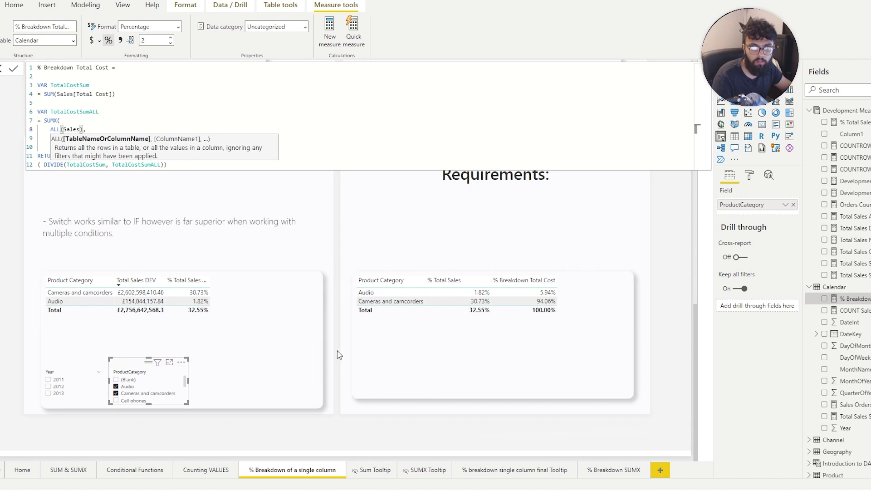
pyautogui.click(352, 115)
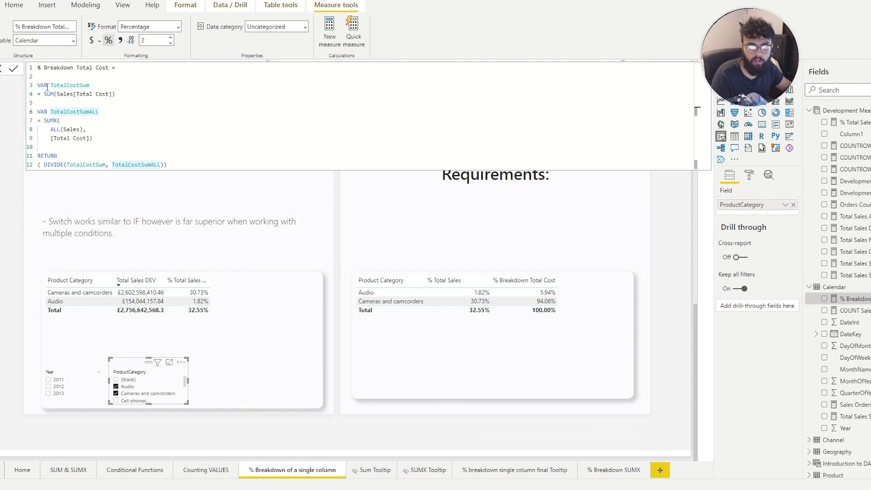
pyautogui.click(1, 76)
pyautogui.scroll(5, 262, 333)
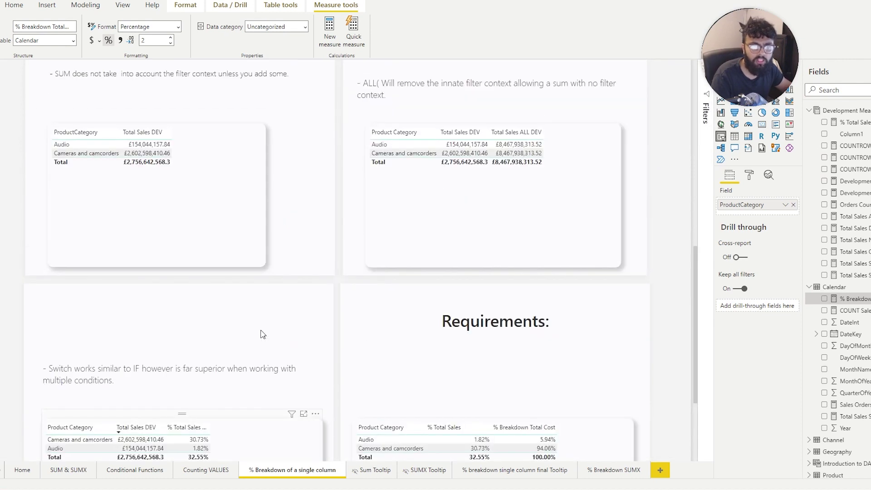
pyautogui.scroll(2, 258, 333)
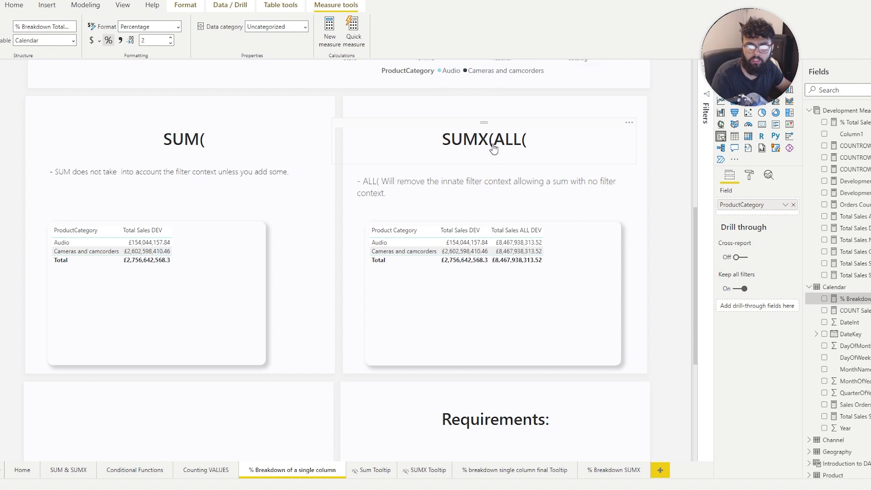